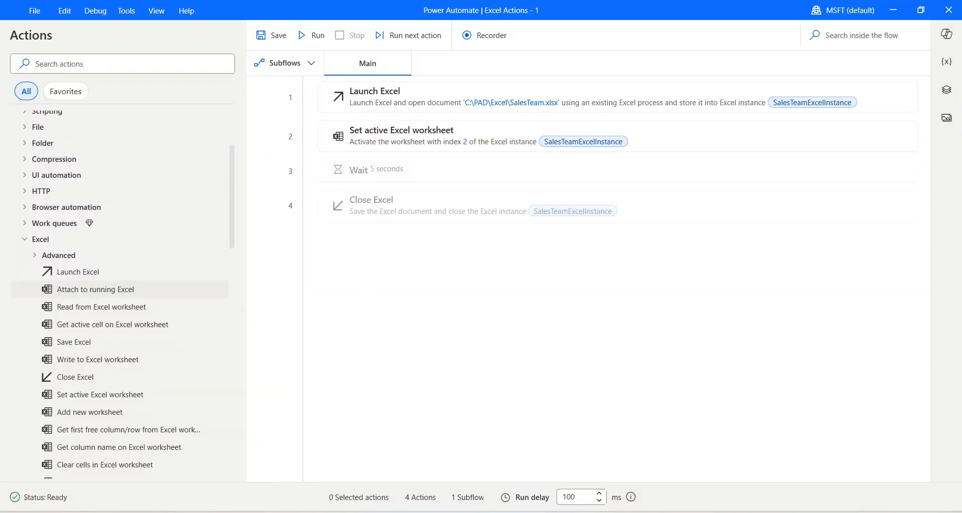
# - Add an Attach to running Excel action for SalesTeam.xlsx directly after the Launch Excel action
pyautogui.hotkey('alt', 'Tab')
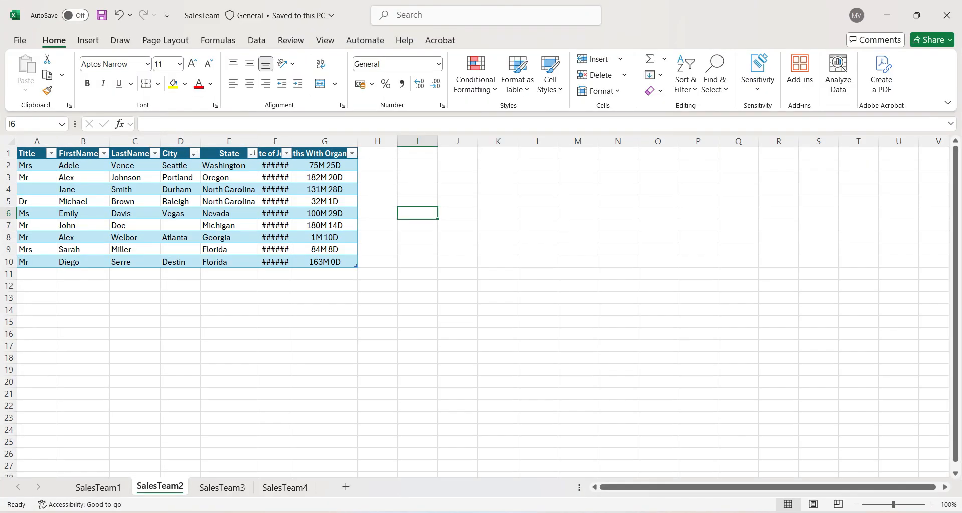
pyautogui.hotkey('alt', 'Tab')
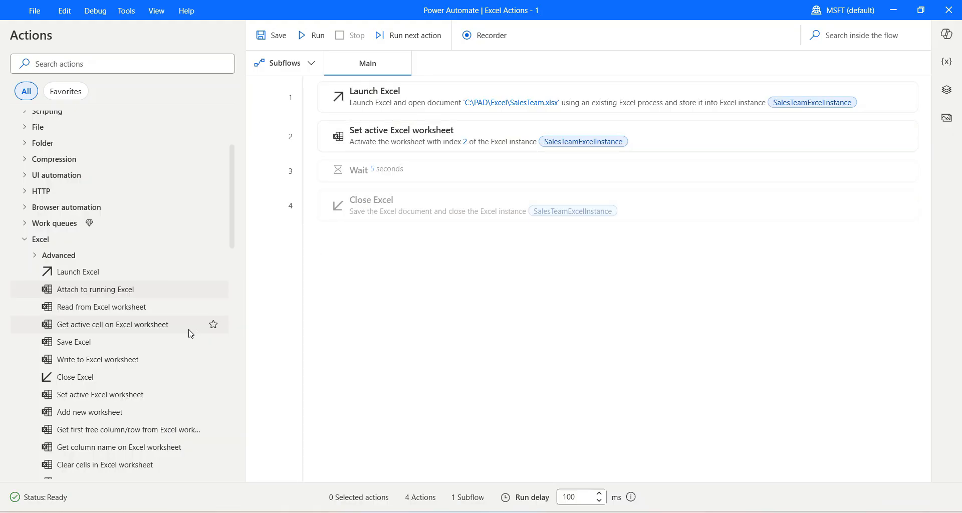
pyautogui.scroll(-1, 86, 265)
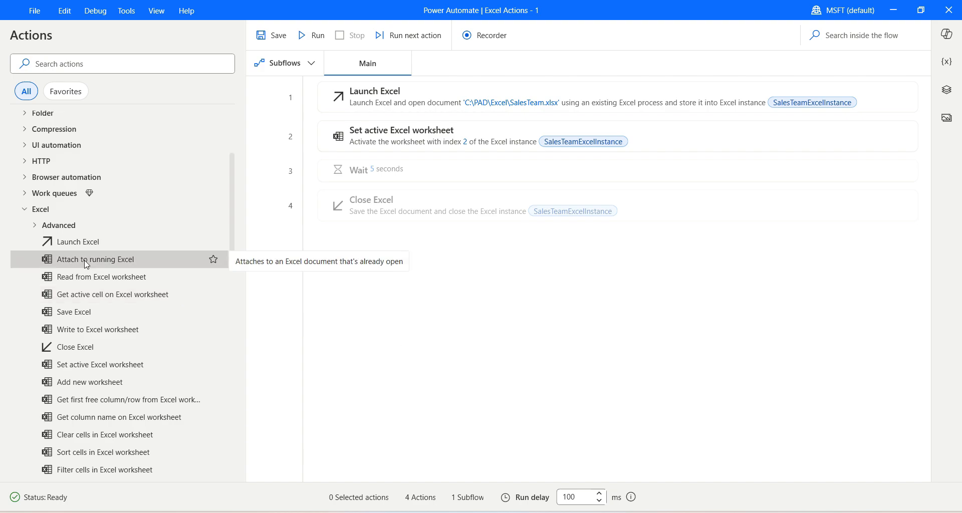
pyautogui.moveTo(86, 265); pyautogui.dragTo(396, 118)
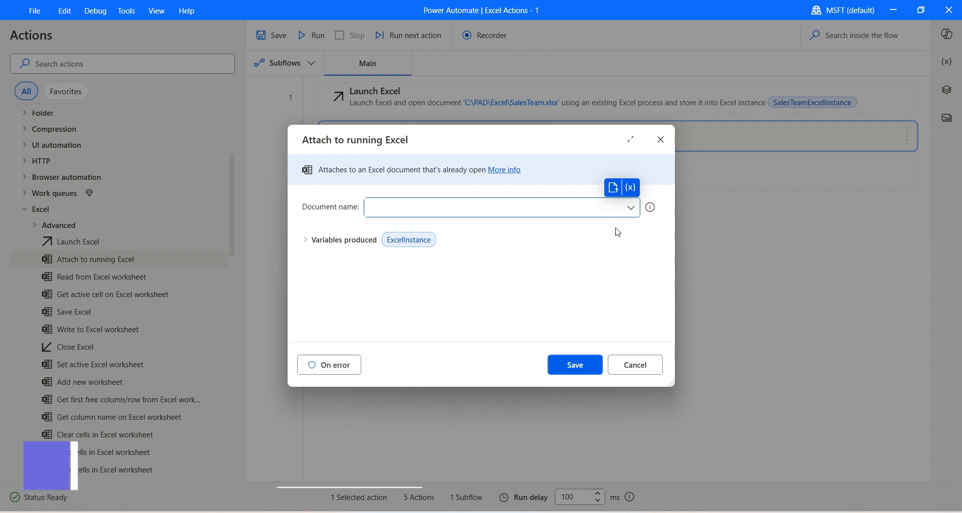
pyautogui.click(630, 207)
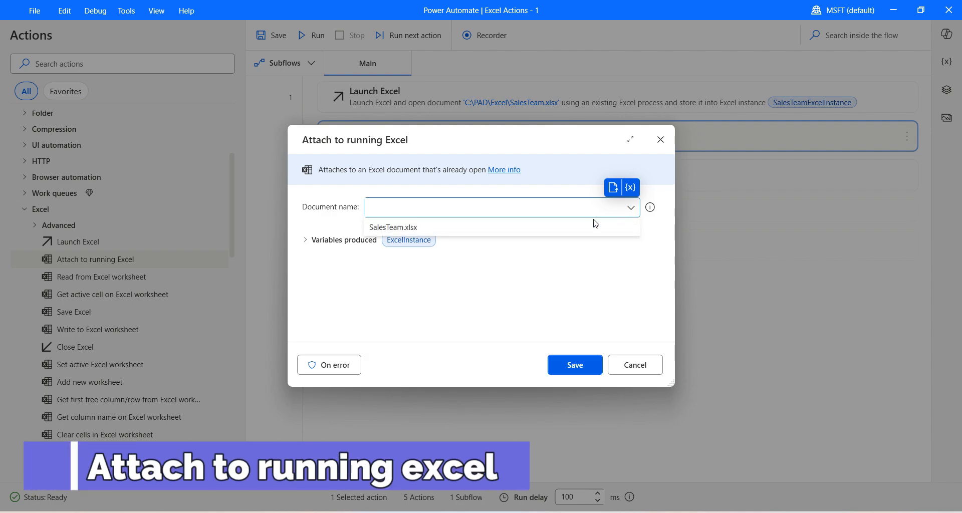
pyautogui.click(475, 231)
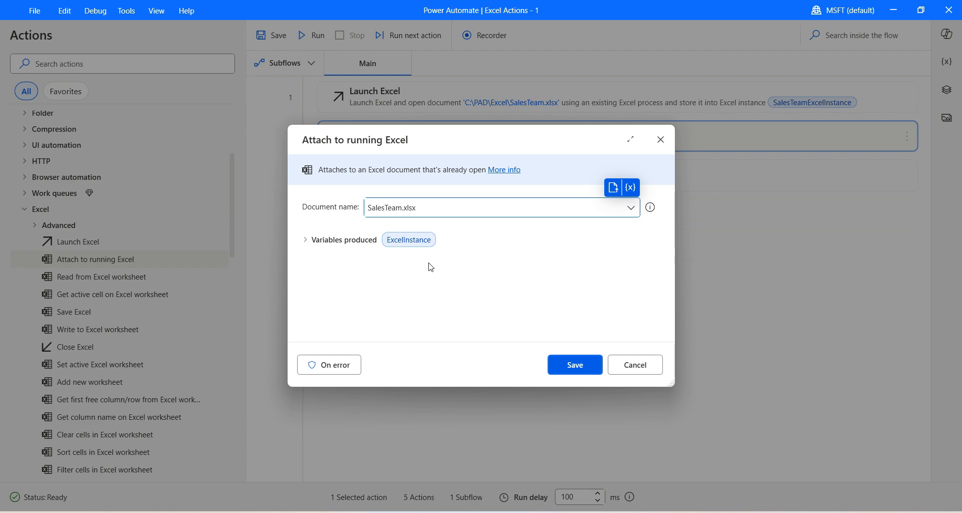
pyautogui.click(569, 365)
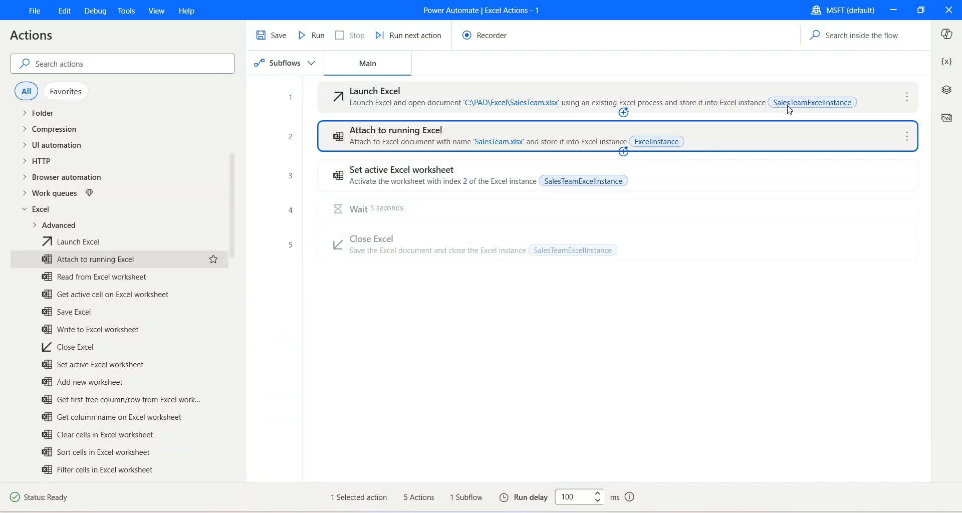
# - Copy the produced variable name SalesTeamExcelInstance from the Launch Excel action, and delete that action
pyautogui.click(789, 109)
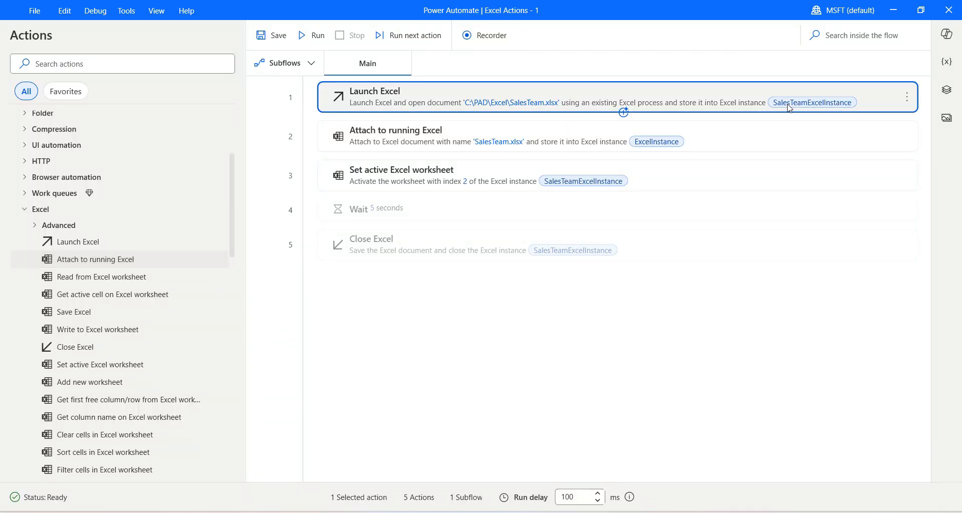
pyautogui.doubleClick(789, 108)
pyautogui.click(429, 332)
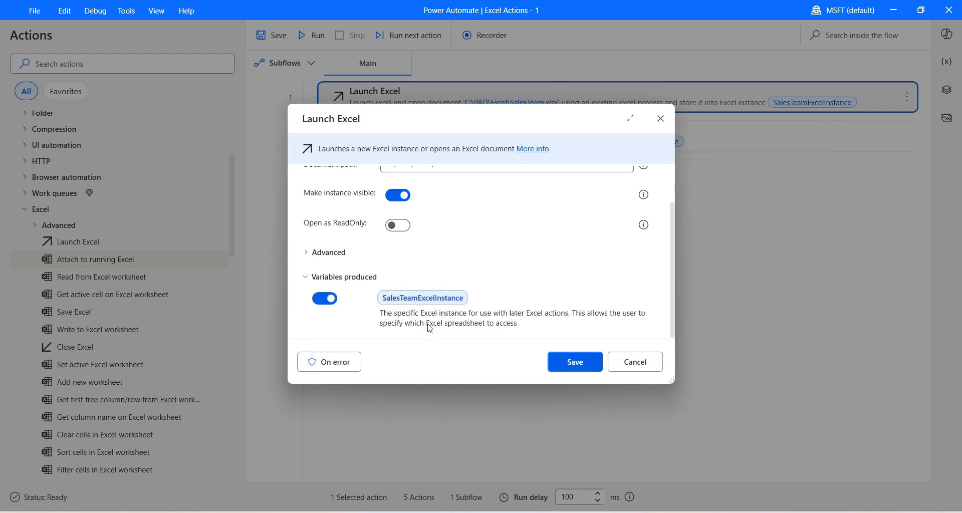
pyautogui.click(428, 300)
pyautogui.hotkey('ctrl', 'c')
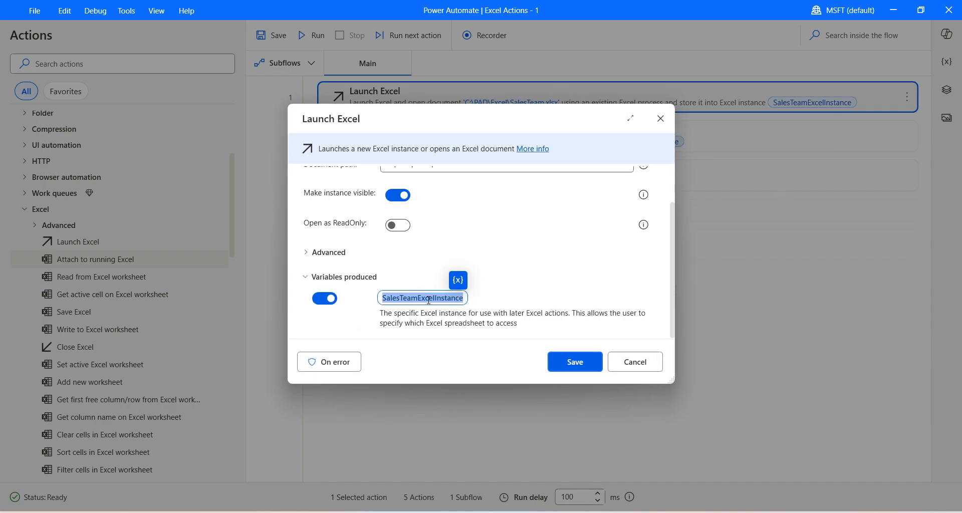
pyautogui.click(600, 361)
pyautogui.click(907, 97)
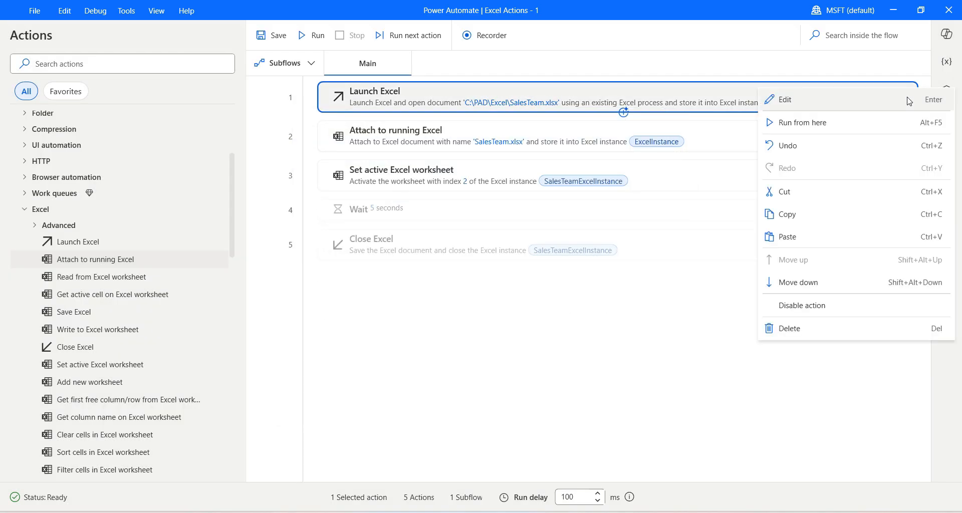
pyautogui.click(853, 336)
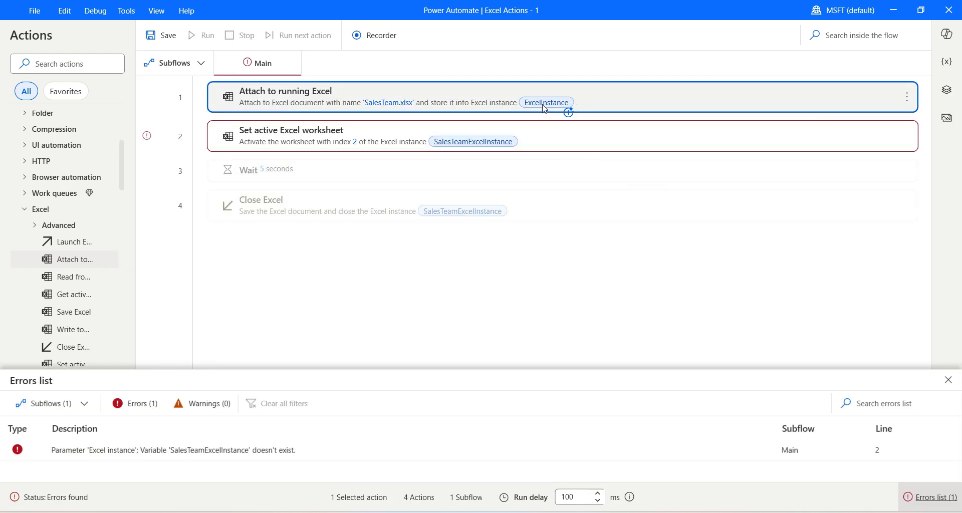
# - Rename the variable produced by the Attach to running Excel action to SalesTeamExcelInstance
pyautogui.doubleClick(544, 109)
pyautogui.click(423, 251)
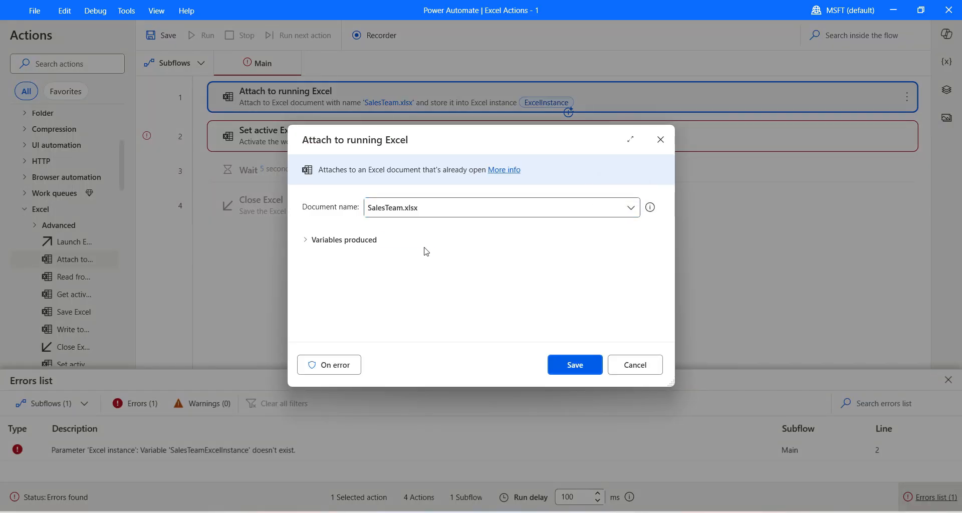
pyautogui.click(421, 261)
pyautogui.hotkey('ctrl', 'v')
pyautogui.click(575, 365)
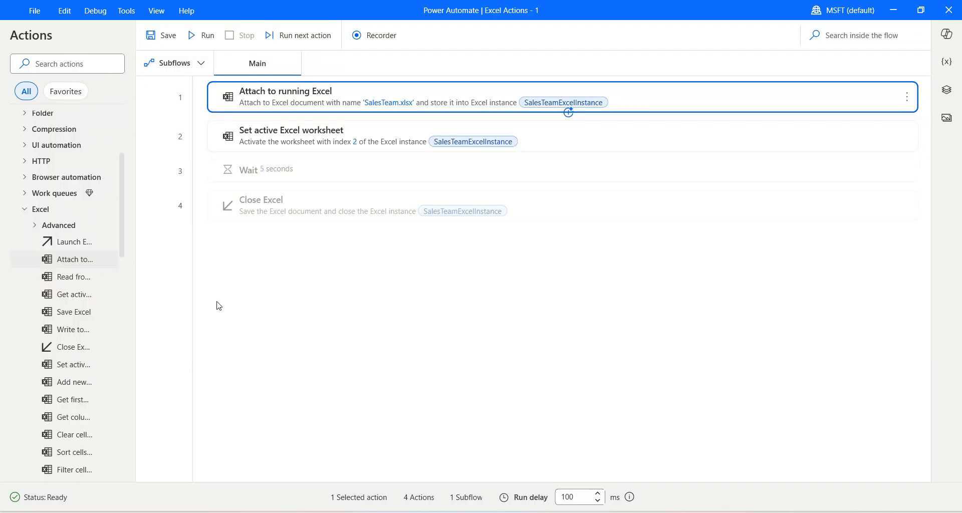
pyautogui.moveTo(135, 289); pyautogui.dragTo(174, 289)
# - Switch to Excel, autofit the Date of Joining column on SalesTeam2, narrow it again and save the workbook
pyautogui.click(642, 511)
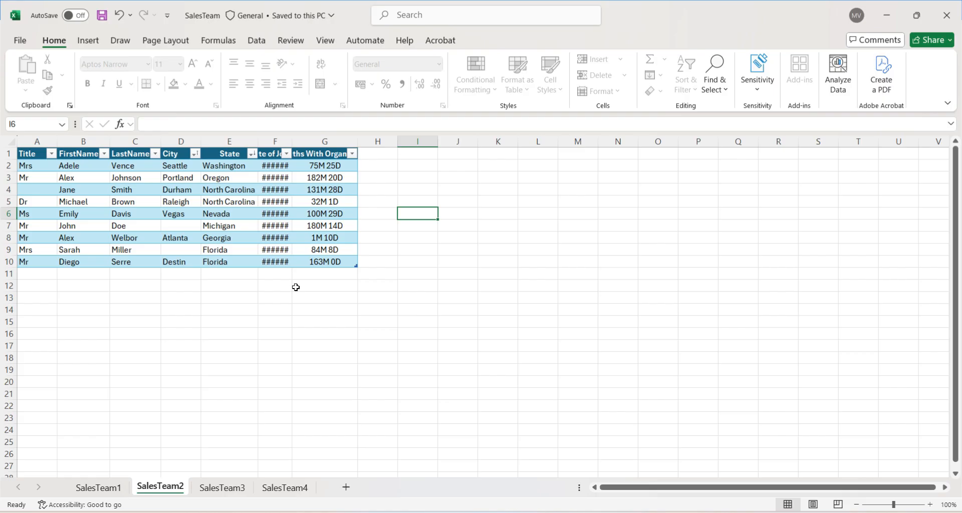
pyautogui.click(420, 264)
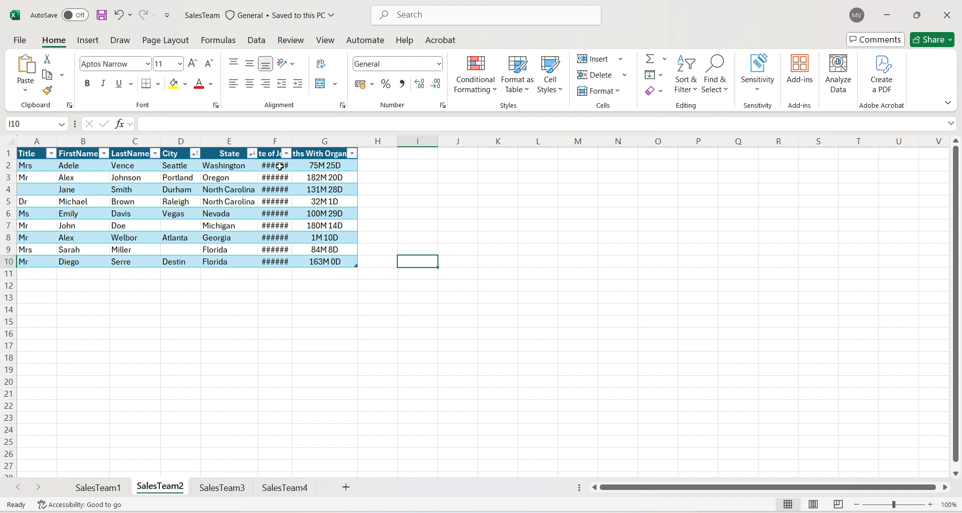
pyautogui.doubleClick(290, 143)
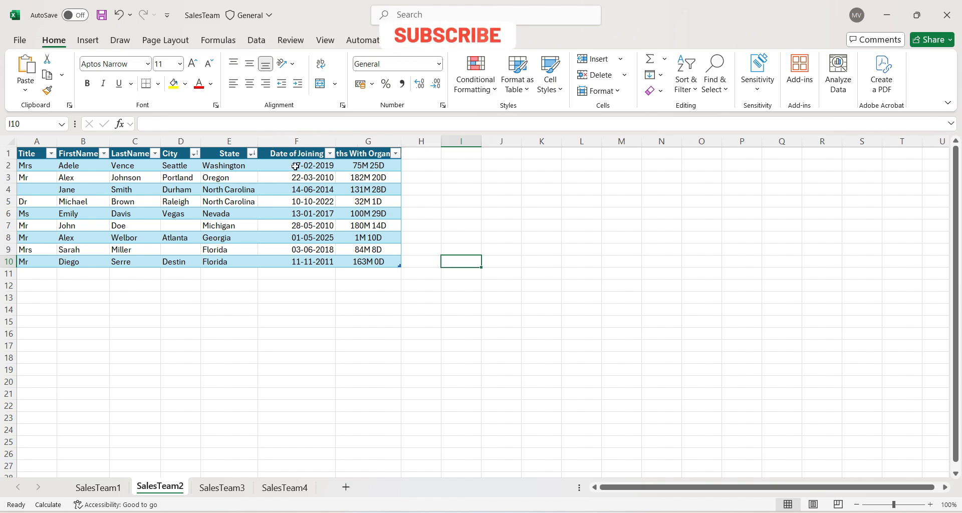
pyautogui.moveTo(335, 142); pyautogui.dragTo(291, 142)
pyautogui.hotkey('ctrl', 's')
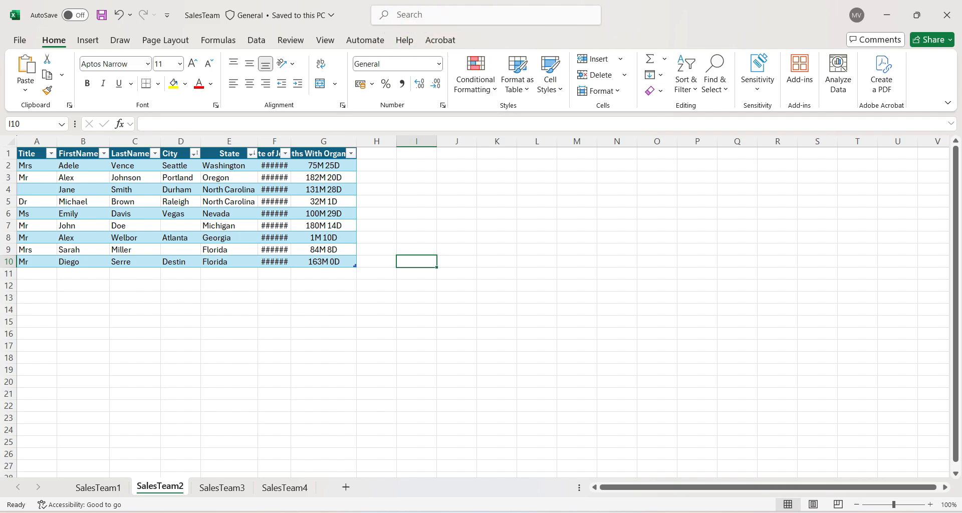
pyautogui.click(887, 15)
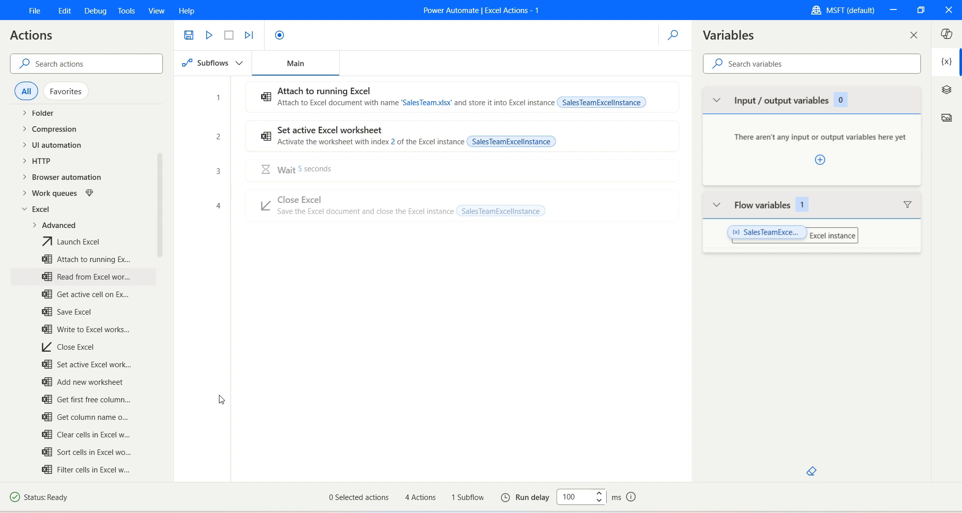
# - Add a Resize columns/rows in Excel worksheet action after Set active Excel worksheet, targeting the single column D
pyautogui.click(36, 228)
pyautogui.moveTo(79, 247); pyautogui.dragTo(324, 159)
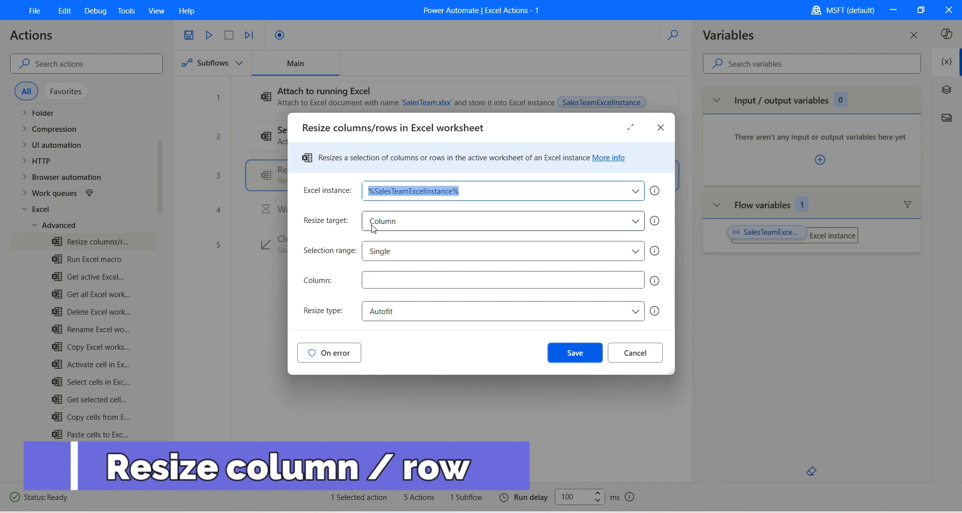
pyautogui.click(379, 255)
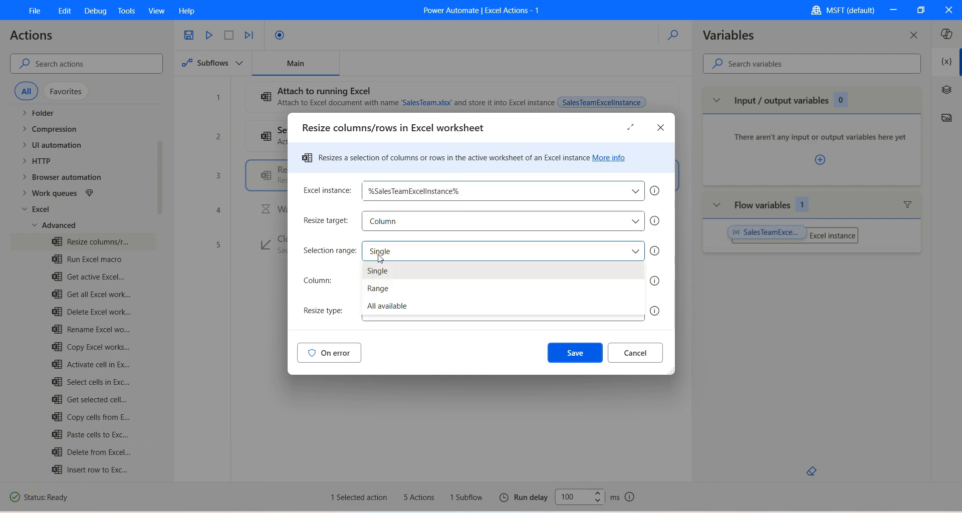
pyautogui.click(350, 254)
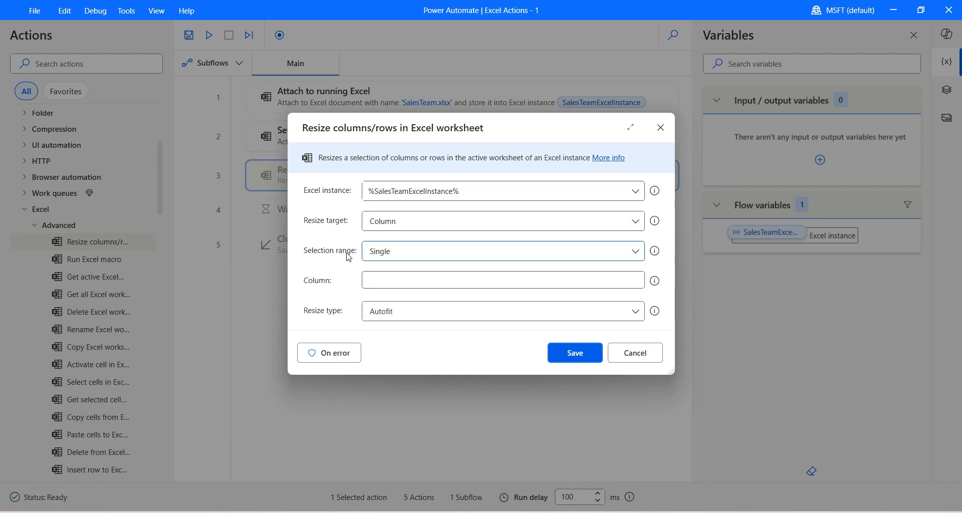
pyautogui.click(378, 282)
pyautogui.press('capslock')
pyautogui.write('D')
pyautogui.press('capslock')
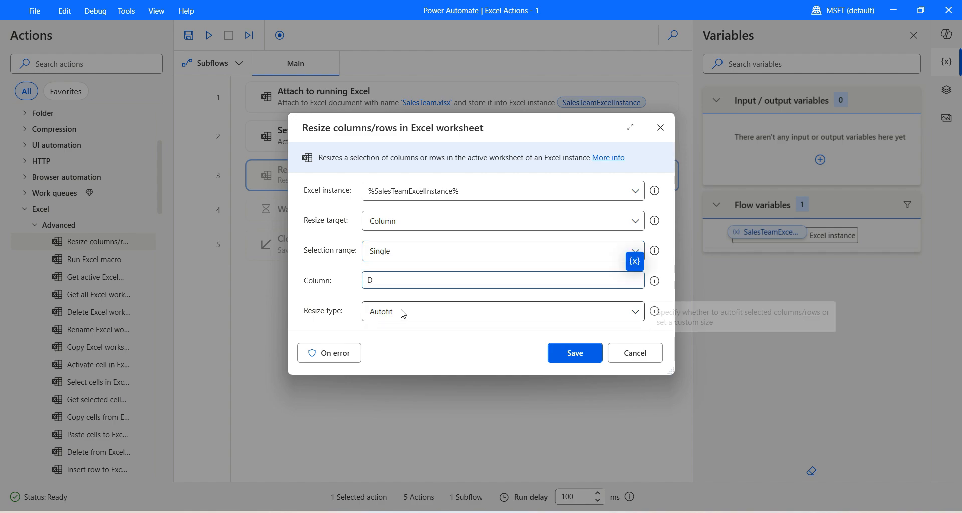
# - Set the resize action's column to F with the Autofit resize type, and run the flow
pyautogui.click(596, 511)
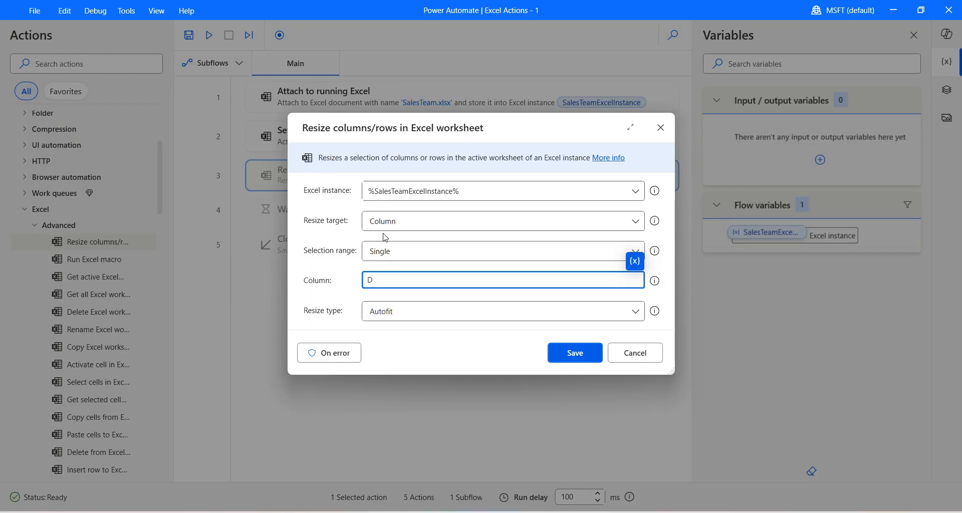
pyautogui.press('BackSpace')
pyautogui.press('capslock')
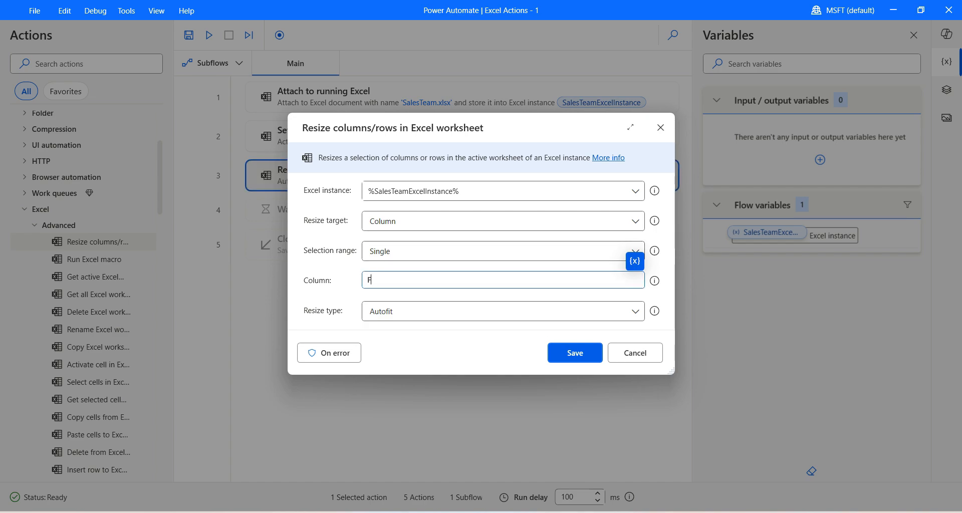
pyautogui.click(447, 320)
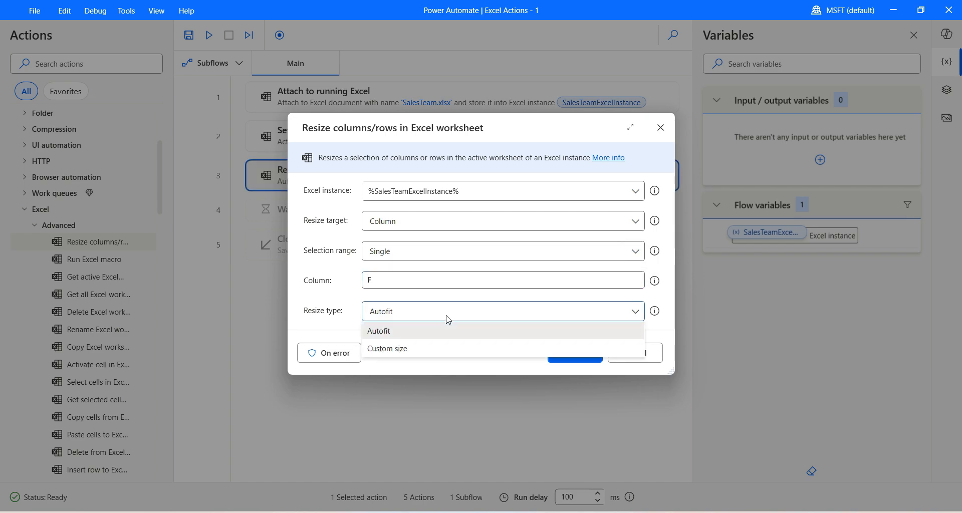
pyautogui.click(437, 349)
pyautogui.click(429, 291)
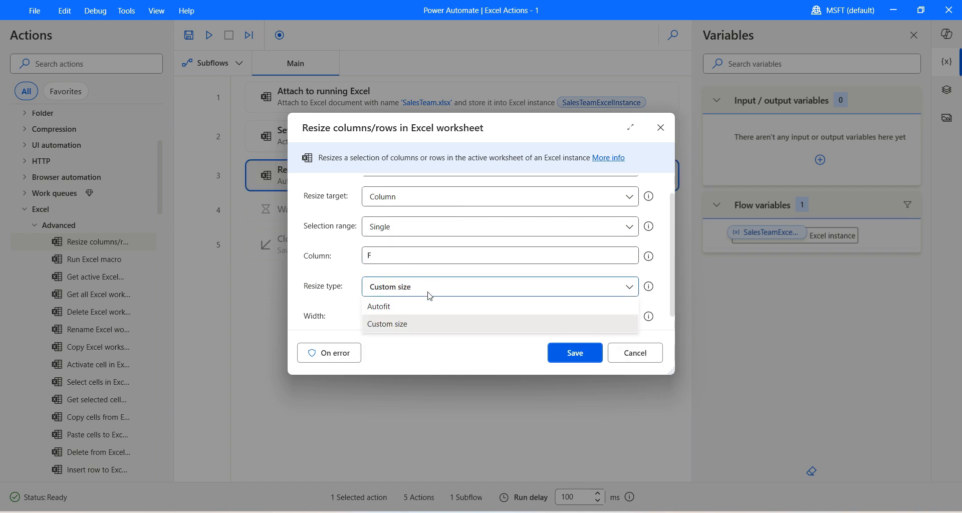
pyautogui.click(431, 306)
pyautogui.click(568, 351)
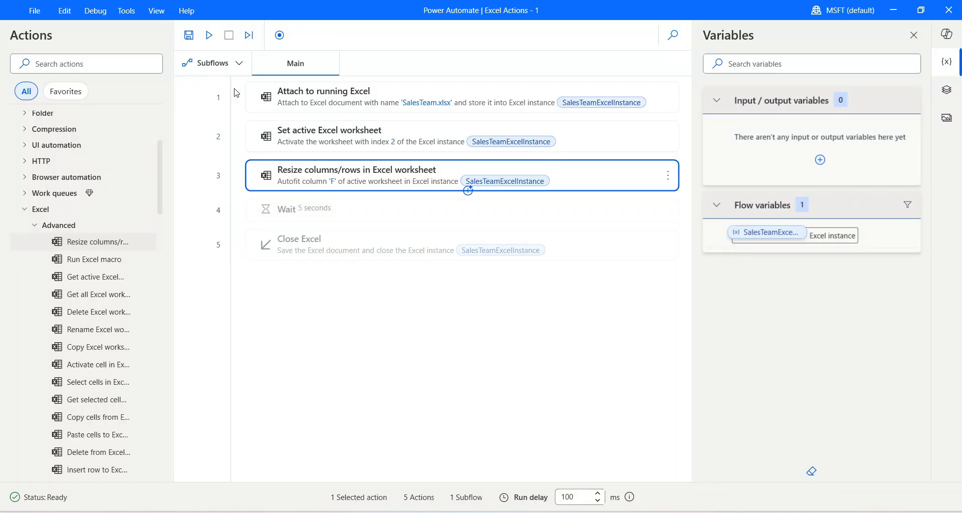
pyautogui.click(209, 35)
# - Switch to Excel and enter the header Address in cell H1 of the SalesTeam2 sheet
pyautogui.click(503, 512)
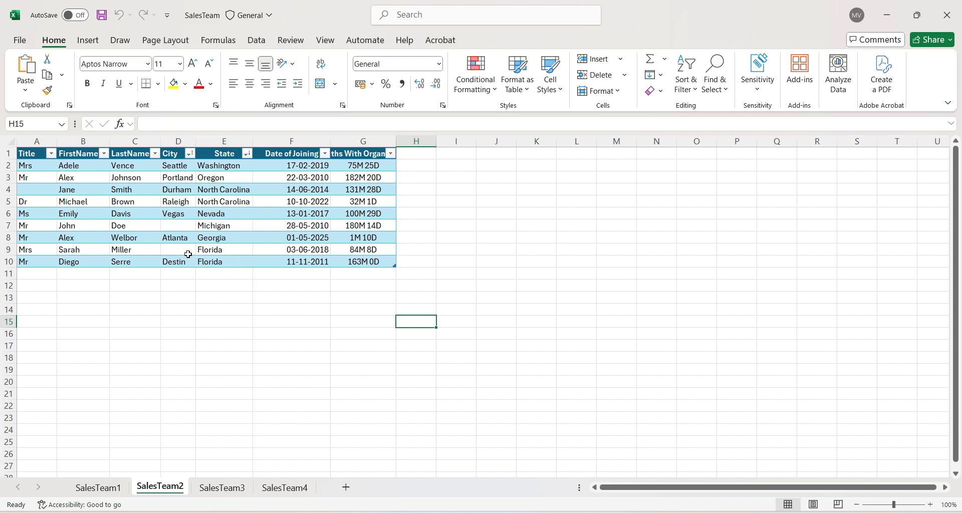
pyautogui.click(406, 155)
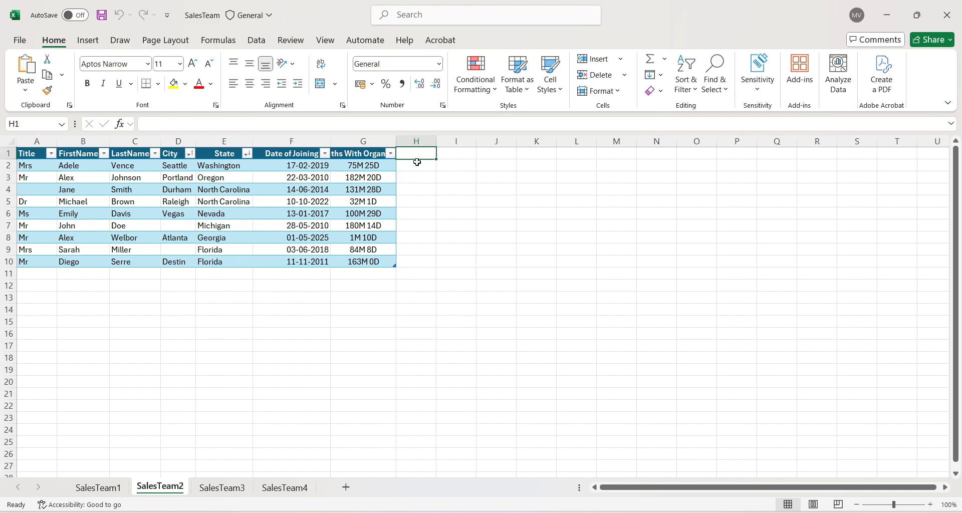
pyautogui.write('aDD')
pyautogui.press('BackSpace')
pyautogui.press('BackSpace')
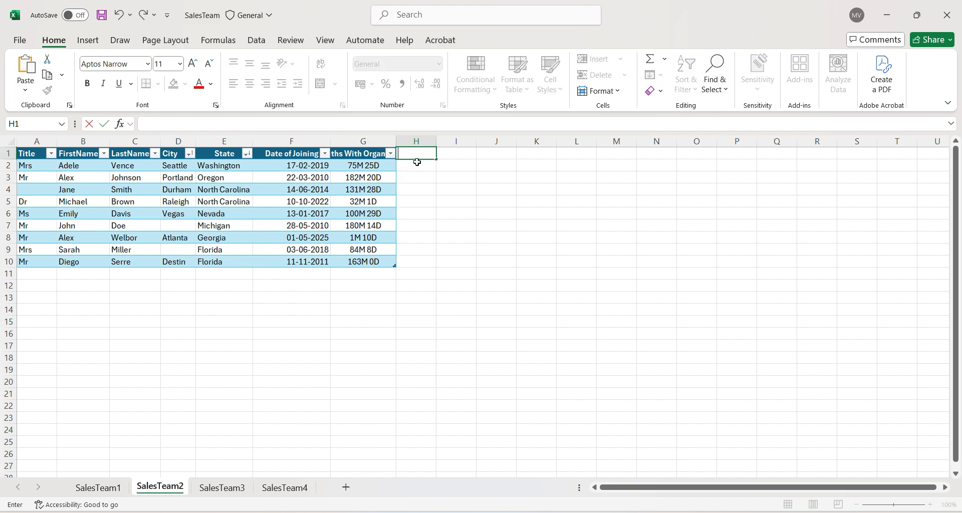
pyautogui.press('capslock')
pyautogui.write('Addre')
# - Enter the text Test Address. in cell H10 of the SalesTeam2 sheet
pyautogui.click(423, 255)
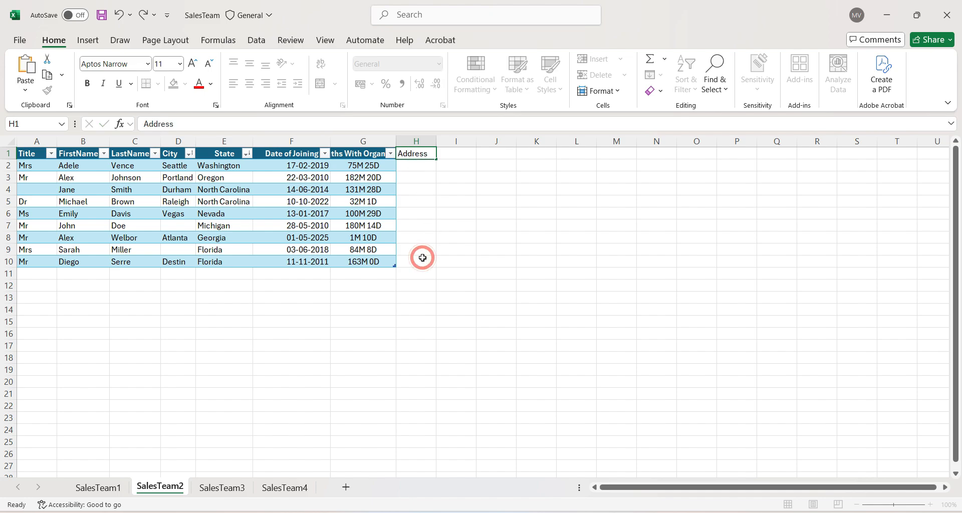
pyautogui.write('Te')
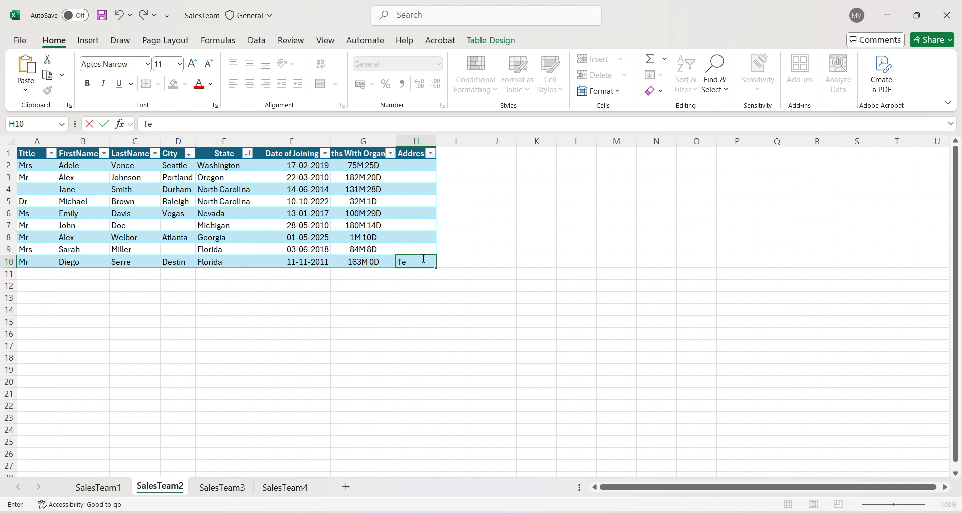
pyautogui.write('st A')
# - Lengthen the text in cell H10 by copying Test Address. and pasting it repeatedly after itself
pyautogui.moveTo(144, 124); pyautogui.dragTo(221, 131)
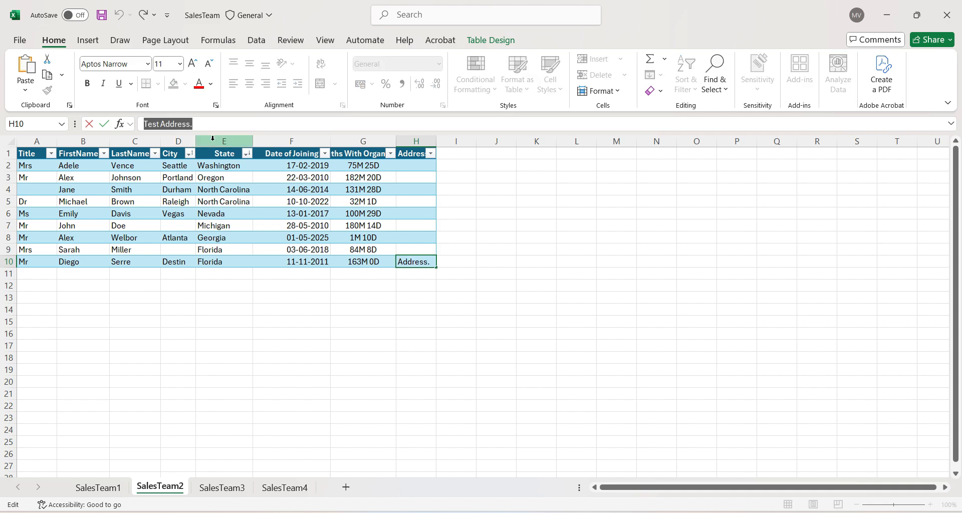
pyautogui.hotkey('ctrl', 'c')
pyautogui.click(221, 126)
pyautogui.hotkey('ctrl', 'v')
pyautogui.hotkey('ctrl', 'v')
pyautogui.hotkey('ctrl', 'v')
pyautogui.hotkey('ctrl', 'v')
pyautogui.hotkey('ctrl', 'v')
pyautogui.hotkey('ctrl', 'v')
pyautogui.hotkey('ctrl', 'v')
pyautogui.hotkey('ctrl', 'v')
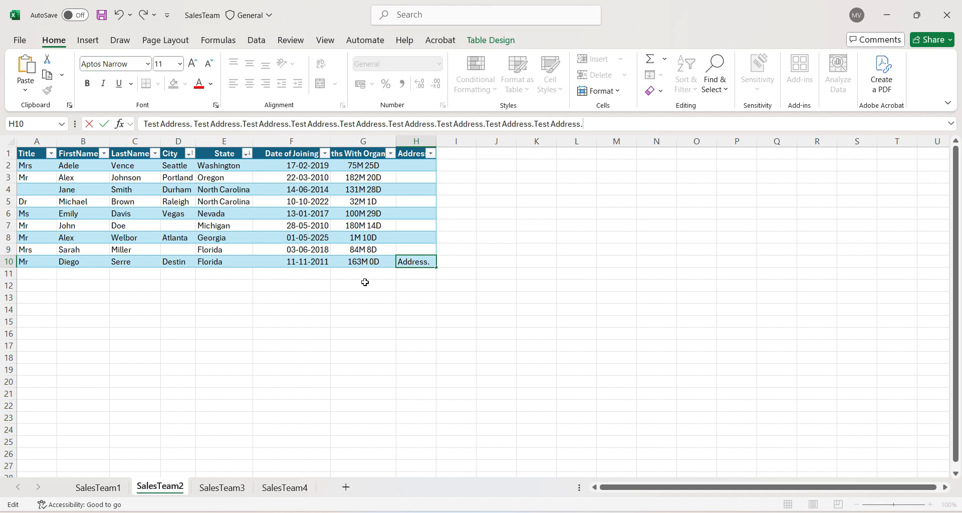
pyautogui.click(399, 292)
# - Widen the Address column slightly and turn on text wrapping for its cells
pyautogui.moveTo(436, 141); pyautogui.dragTo(484, 141)
pyautogui.rightClick(444, 141)
pyautogui.click(478, 323)
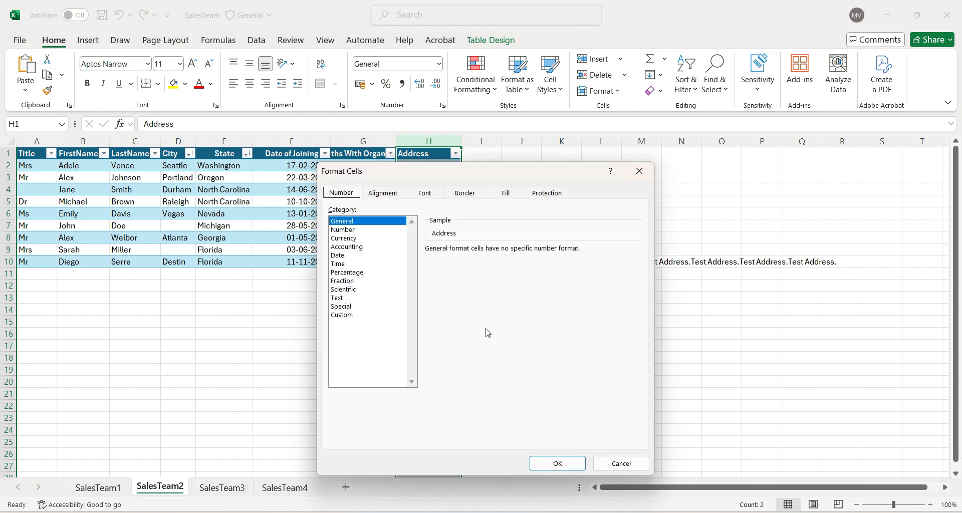
pyautogui.click(382, 193)
pyautogui.click(340, 305)
pyautogui.click(559, 464)
pyautogui.click(440, 335)
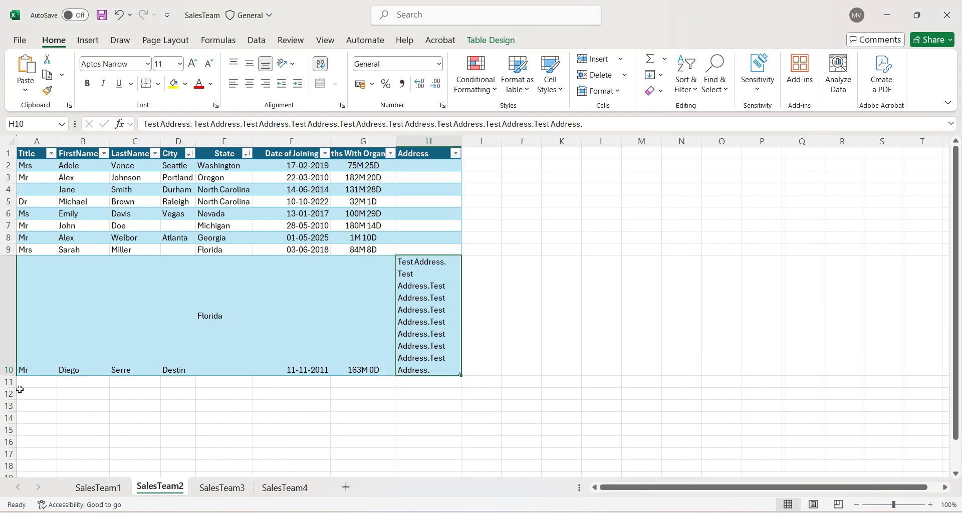
# - Reduce the height of row 10 so only part of the wrapped address fits, and save the workbook
pyautogui.moveTo(14, 376); pyautogui.dragTo(15, 286)
pyautogui.click(376, 316)
pyautogui.click(405, 285)
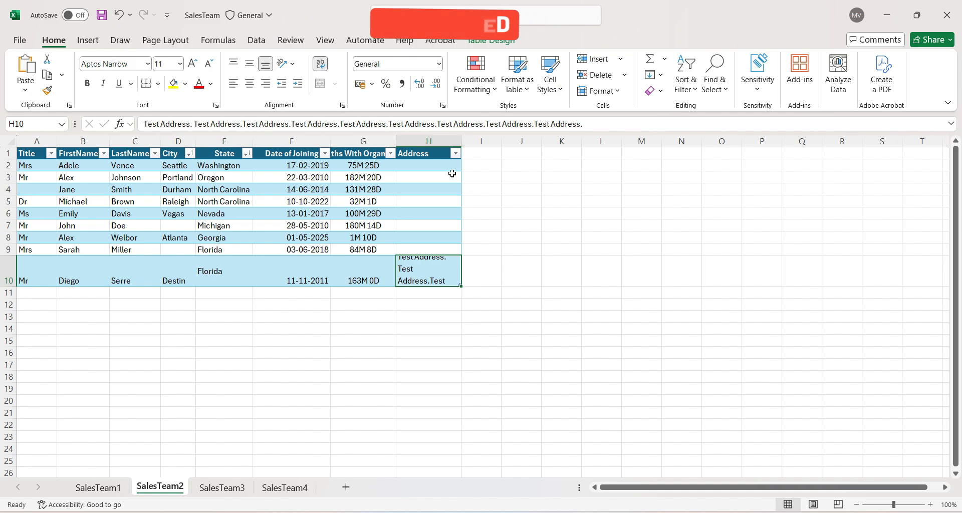
pyautogui.click(101, 15)
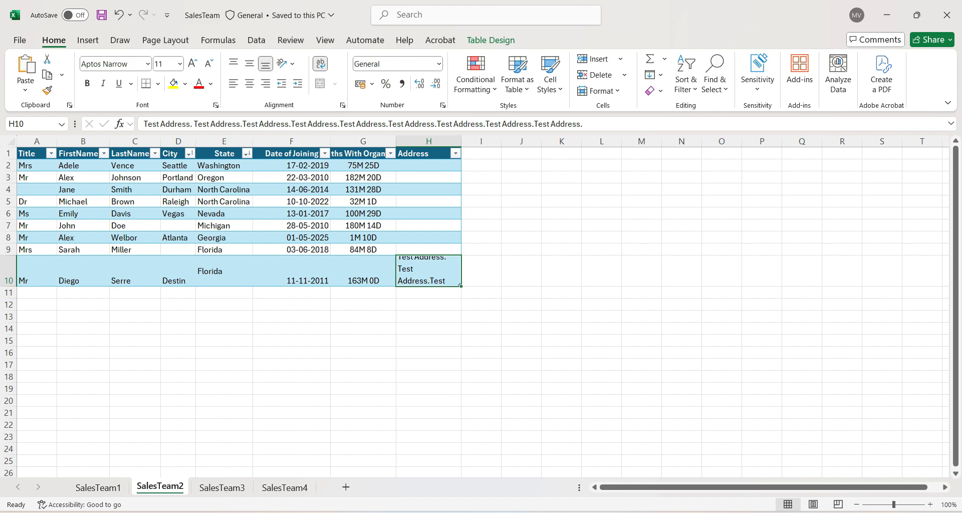
# - Switch to Power Automate and change the existing resize action's target to the single row 10
pyautogui.hotkey('alt', 'Tab')
pyautogui.click(668, 175)
pyautogui.click(683, 179)
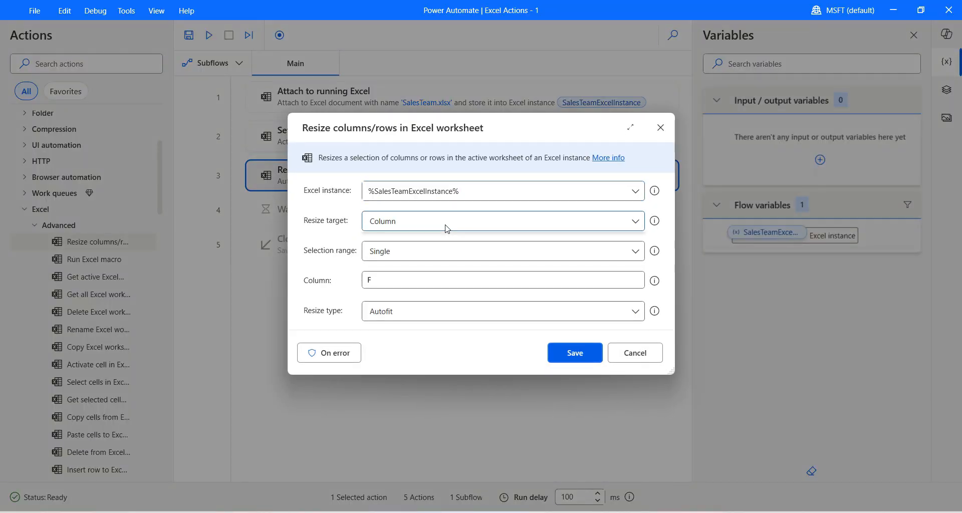
pyautogui.click(448, 226)
pyautogui.click(432, 259)
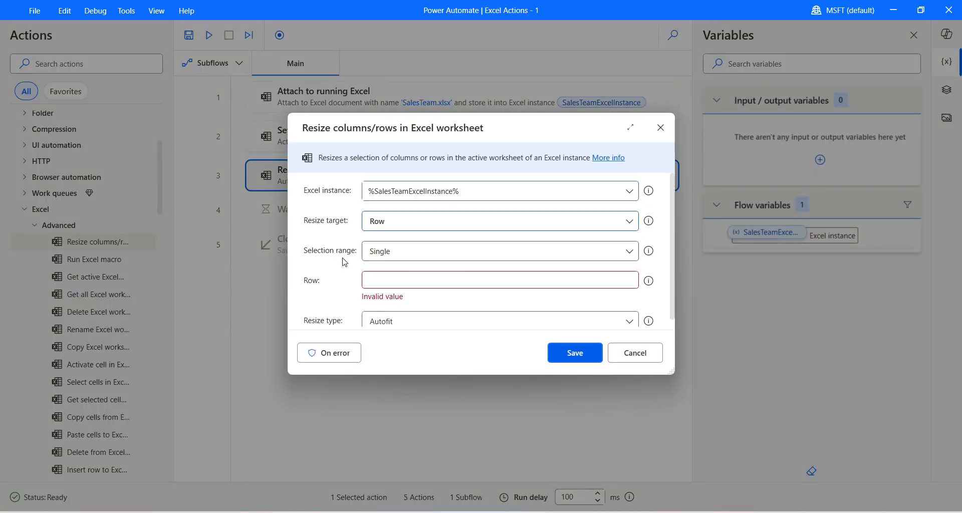
pyautogui.click(371, 281)
pyautogui.write('10')
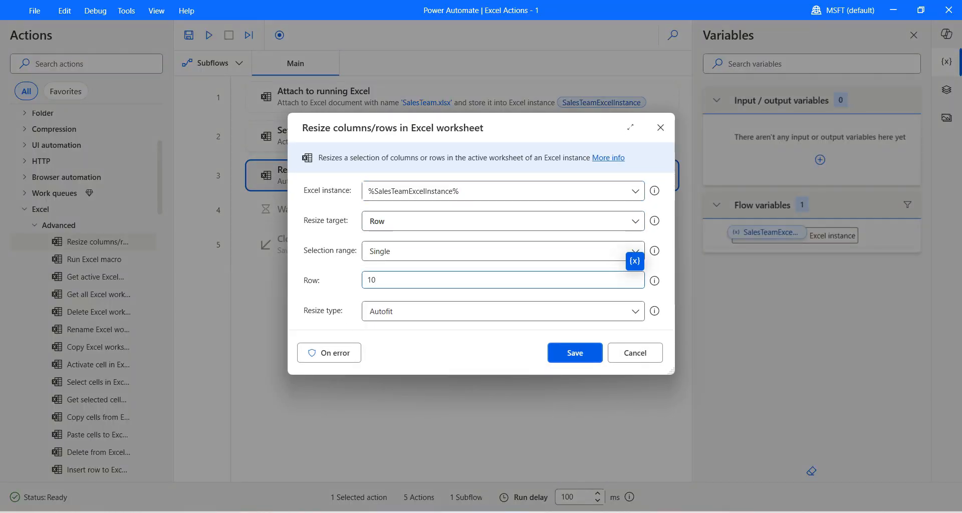
pyautogui.click(385, 252)
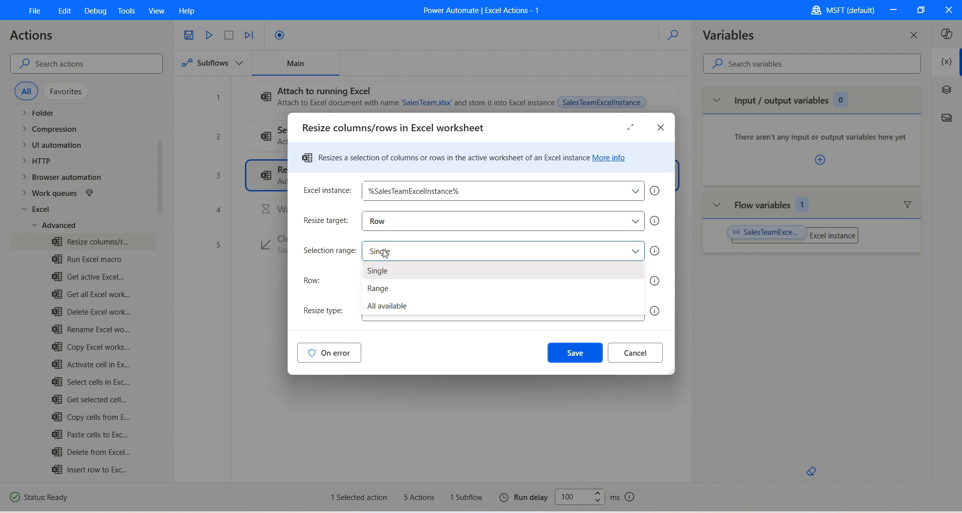
pyautogui.click(371, 289)
pyautogui.scroll(-2, 337, 285)
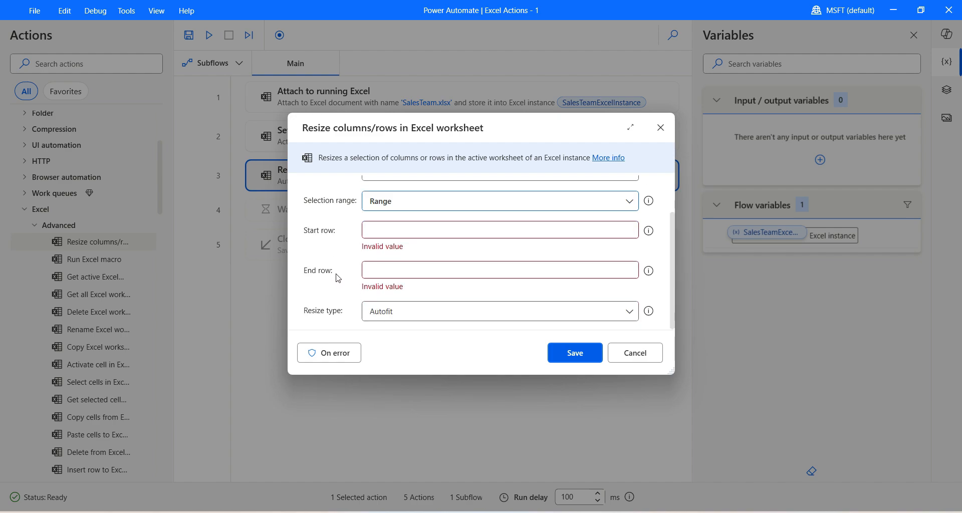
pyautogui.scroll(2, 377, 263)
pyautogui.click(387, 254)
pyautogui.click(389, 254)
pyautogui.click(390, 256)
pyautogui.click(397, 277)
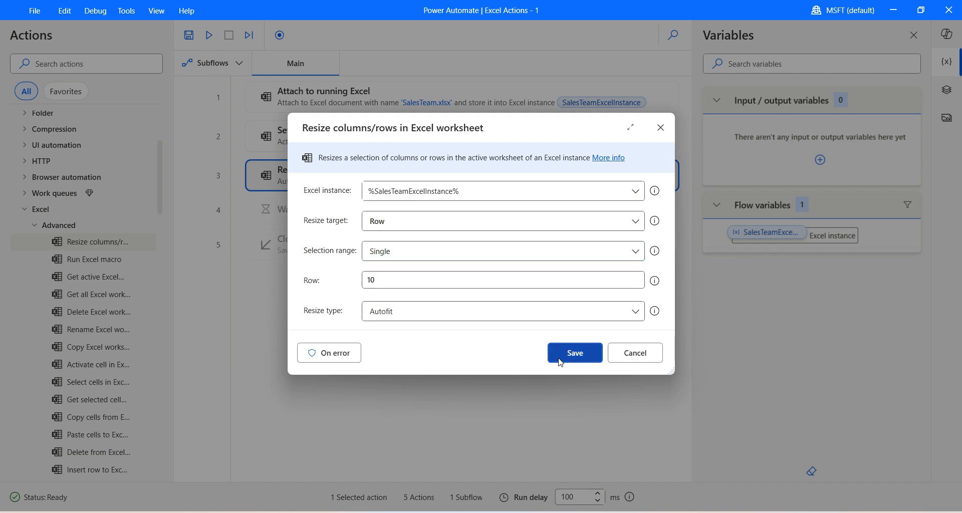
# - Save the resize action and run the flow, checking the height of row 10 on the SalesTeam2 sheet
pyautogui.click(575, 352)
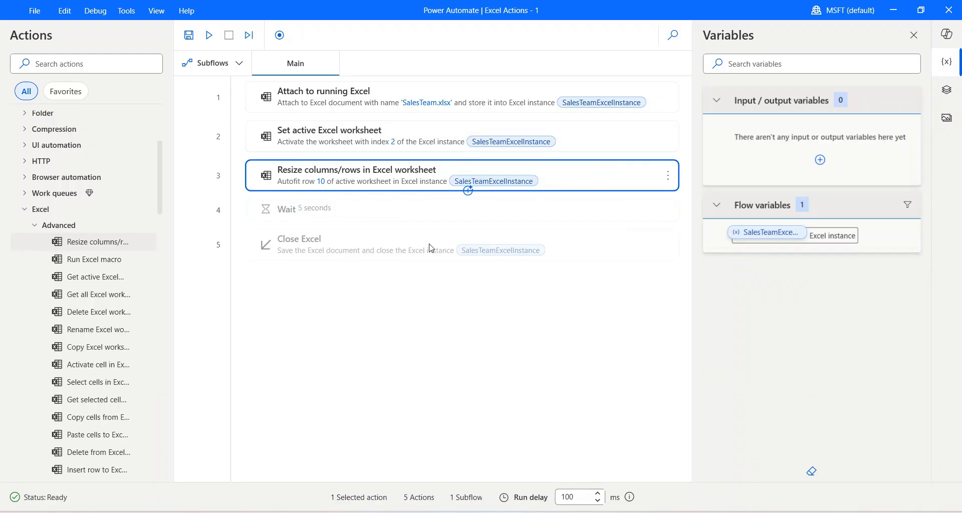
pyautogui.click(214, 40)
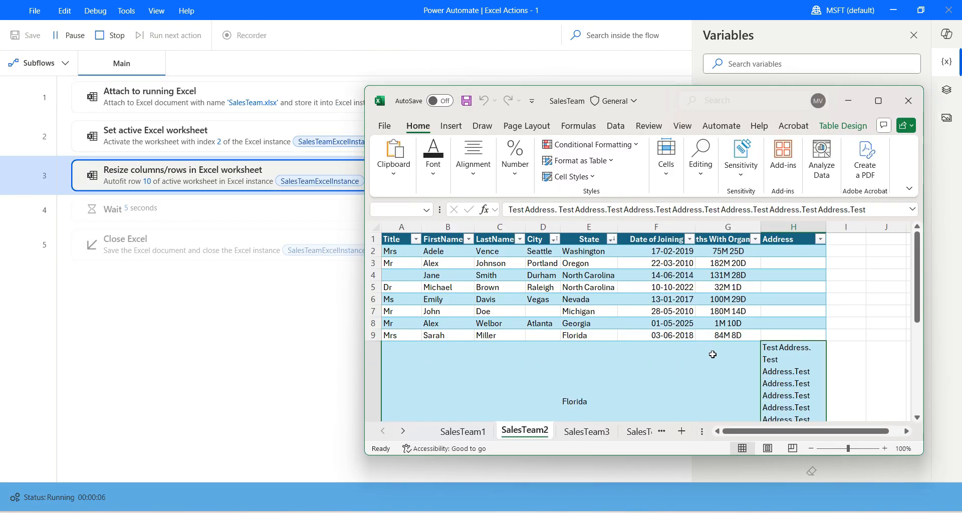
pyautogui.scroll(-1, 782, 376)
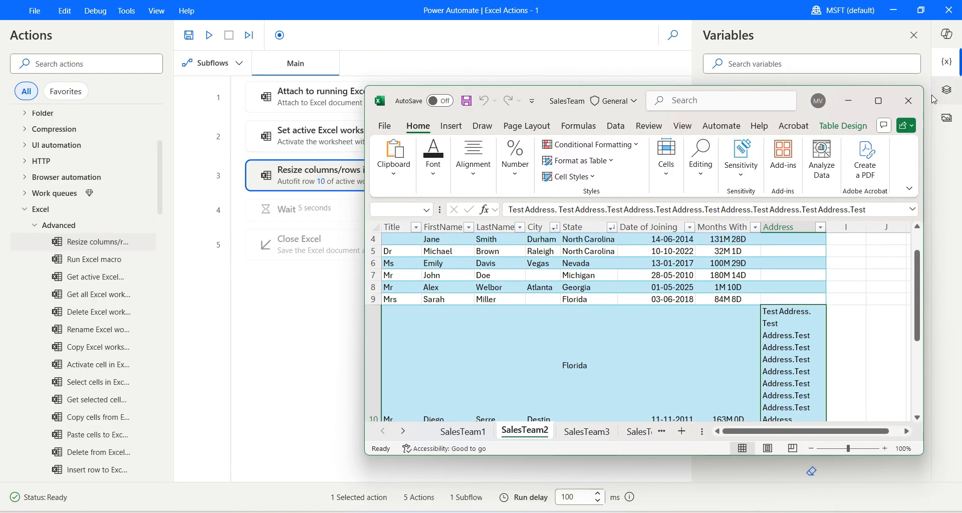
pyautogui.click(878, 100)
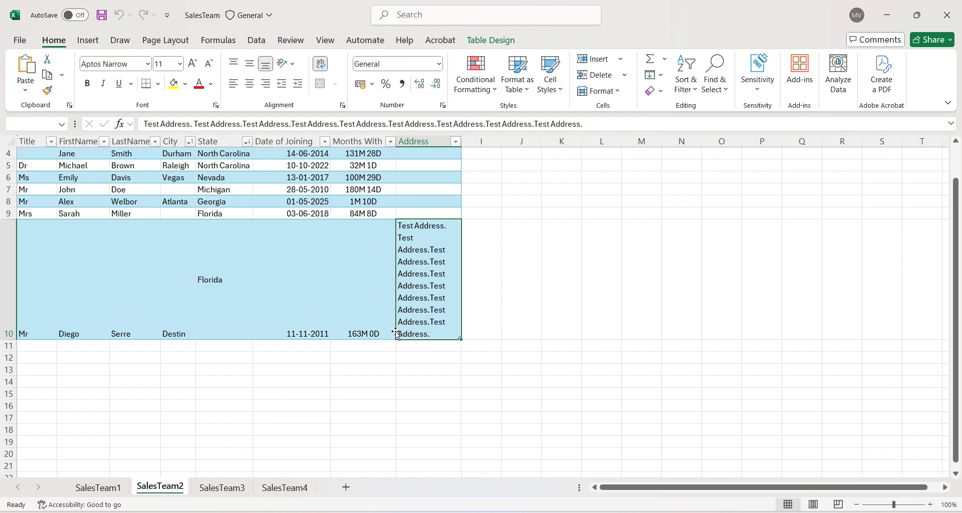
pyautogui.scroll(1, 359, 334)
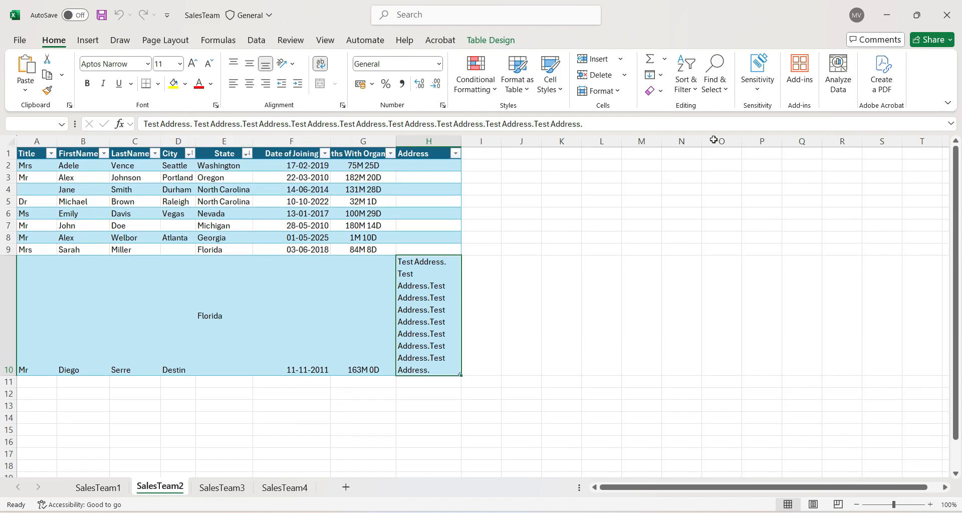
pyautogui.click(886, 14)
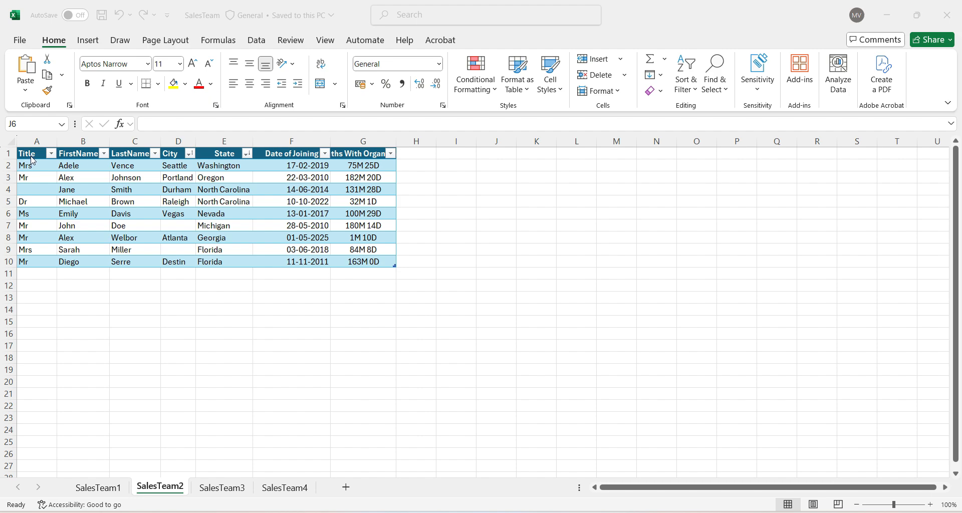
# - Add a Set color of cells in Excel worksheet action after the resize action in the Power Automate flow
pyautogui.click(368, 171)
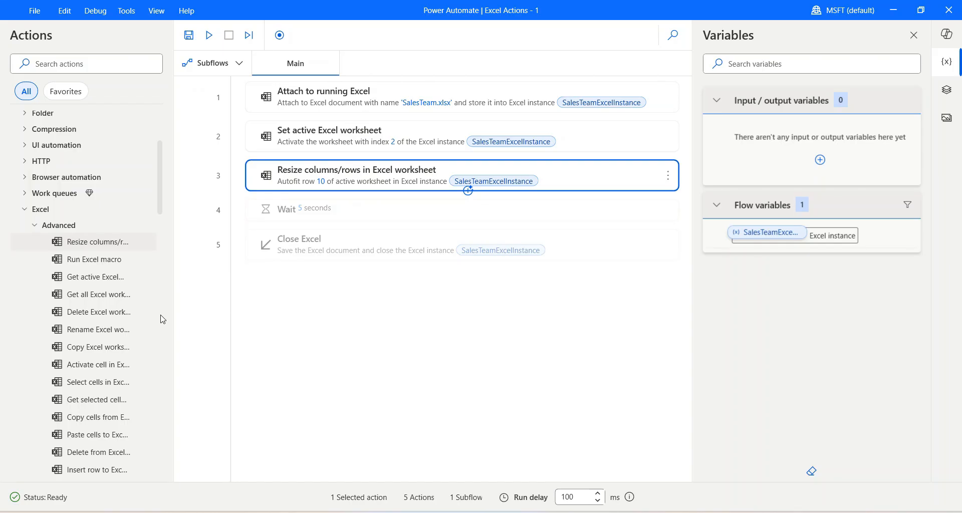
pyautogui.scroll(-5, 163, 319)
pyautogui.moveTo(135, 422); pyautogui.dragTo(374, 208)
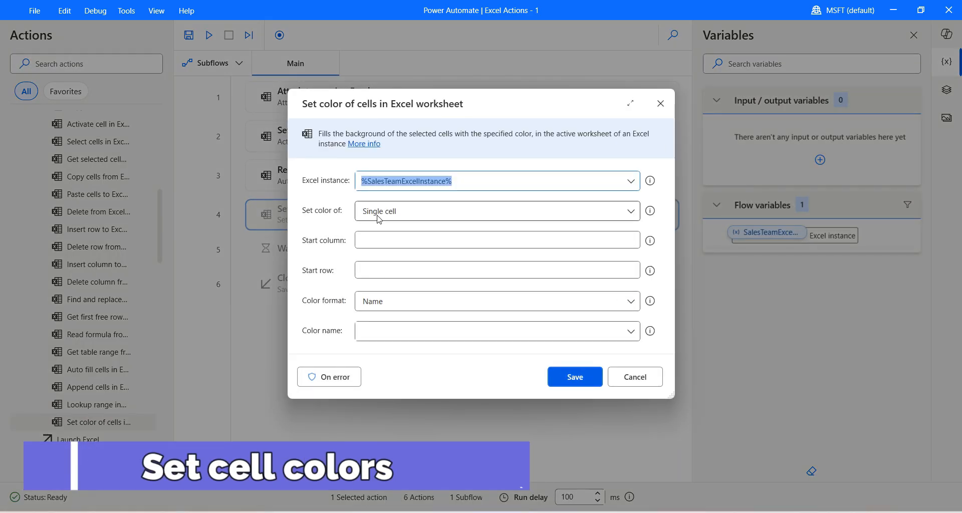
# - Set the color action to a range of cells from column A, row 1 to column G, row 1
pyautogui.click(387, 213)
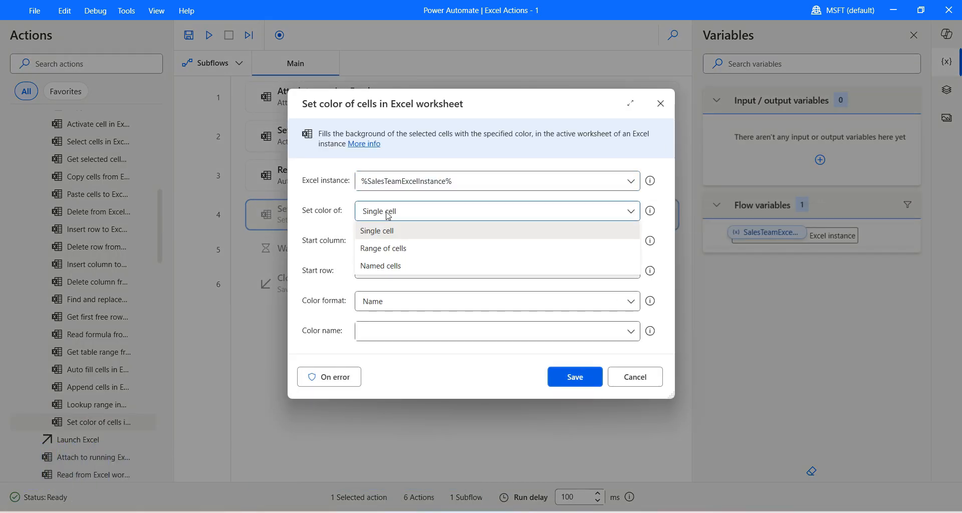
pyautogui.click(399, 254)
pyautogui.click(396, 240)
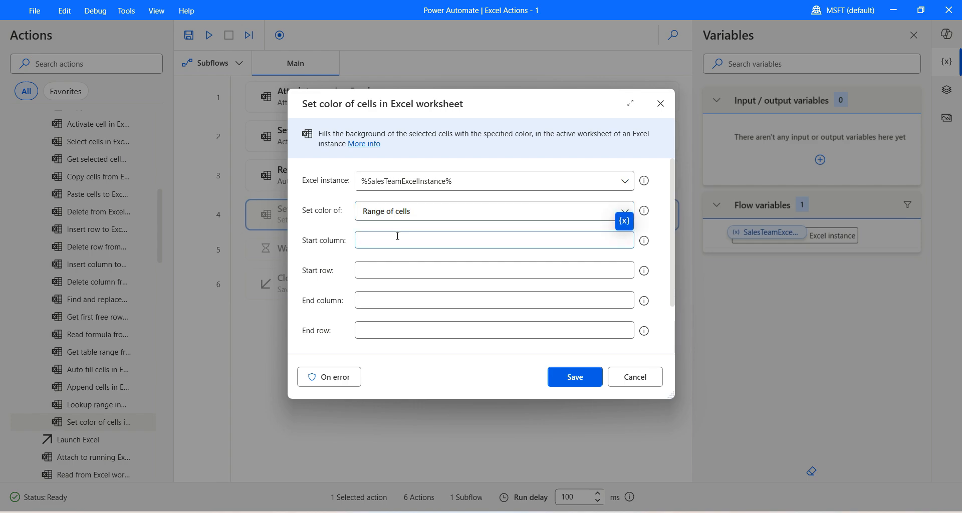
pyautogui.write('A')
pyautogui.click(385, 269)
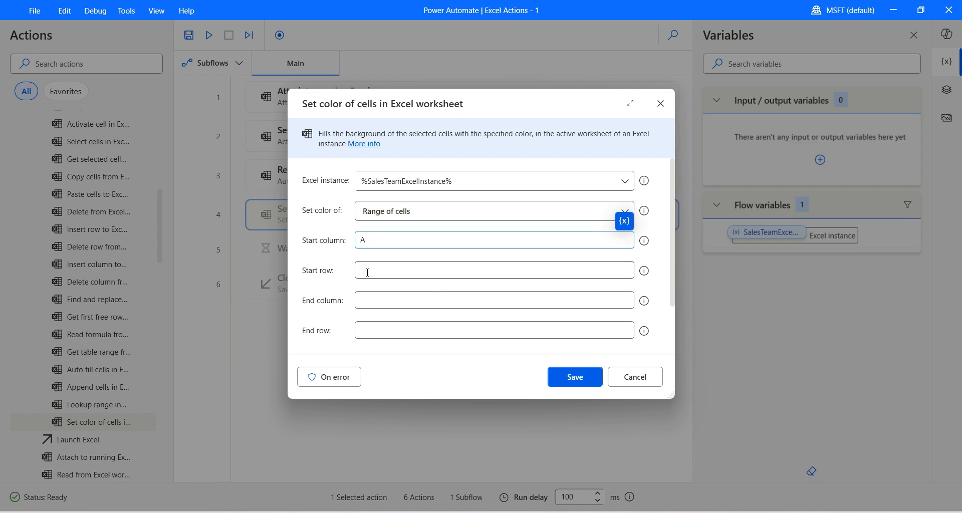
pyautogui.write('1')
pyautogui.click(417, 297)
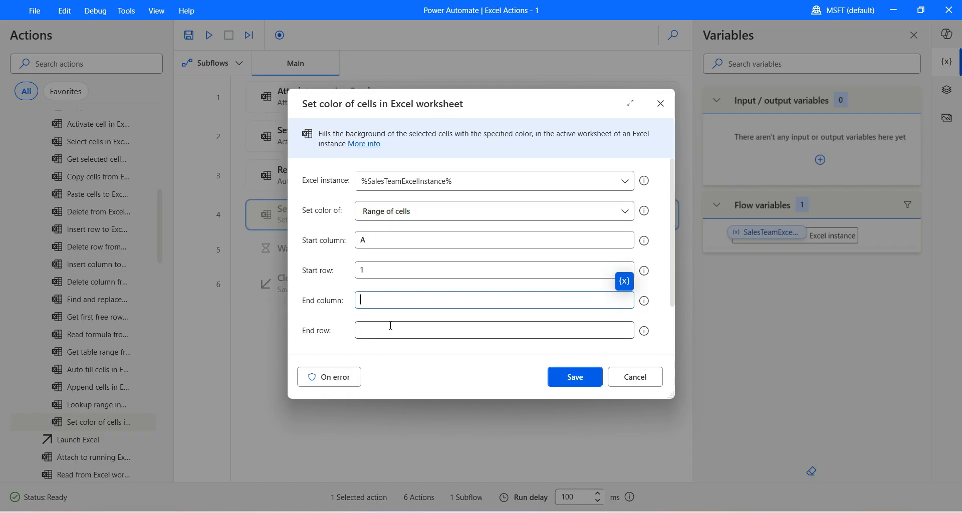
pyautogui.write('G')
pyautogui.click(401, 328)
pyautogui.write('1')
pyautogui.scroll(-1, 404, 328)
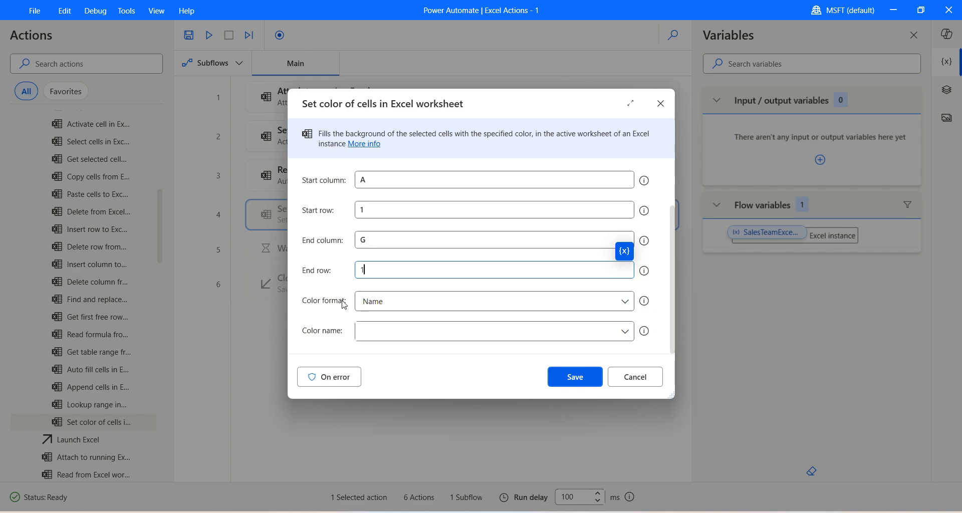
pyautogui.click(391, 302)
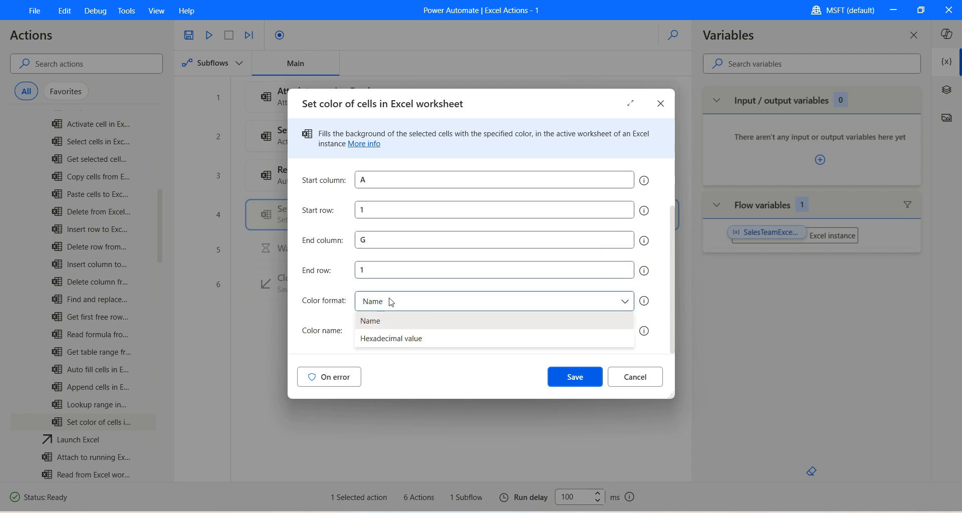
pyautogui.click(395, 338)
pyautogui.click(408, 304)
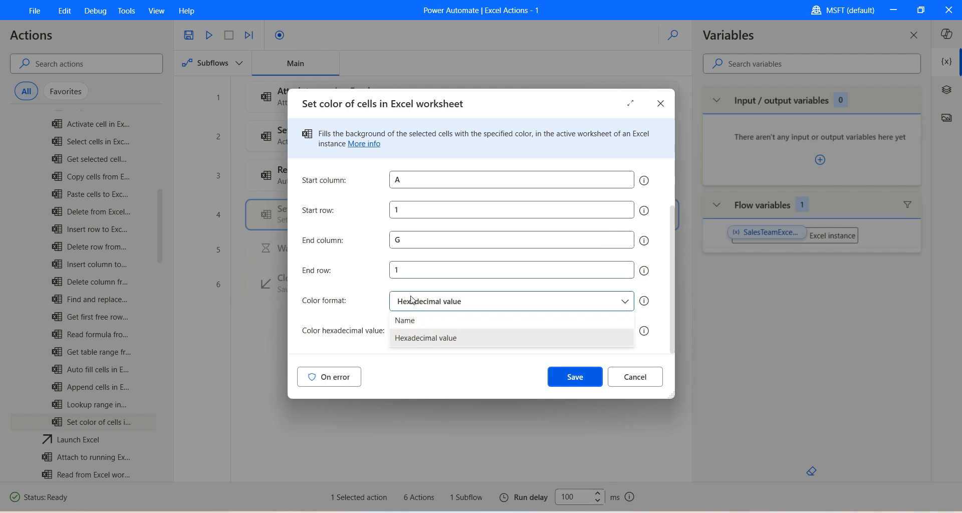
pyautogui.click(359, 331)
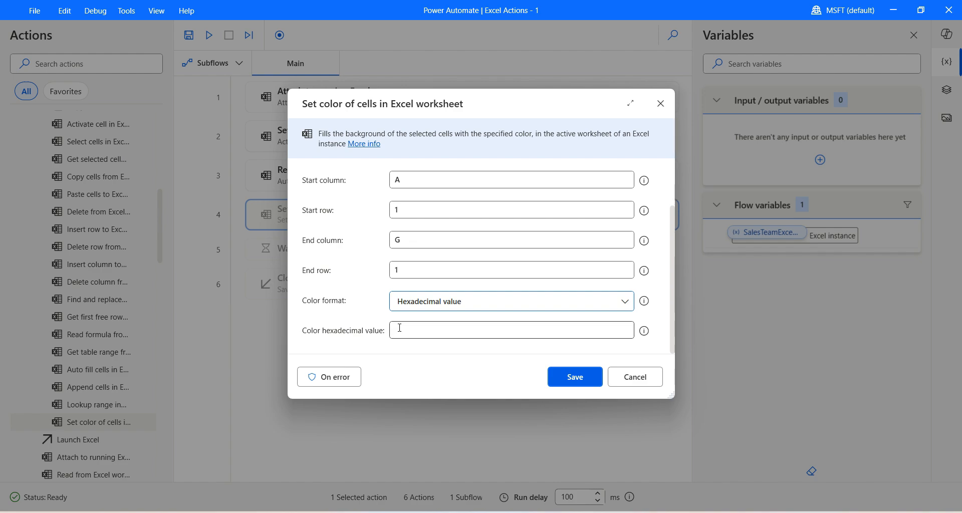
pyautogui.click(433, 305)
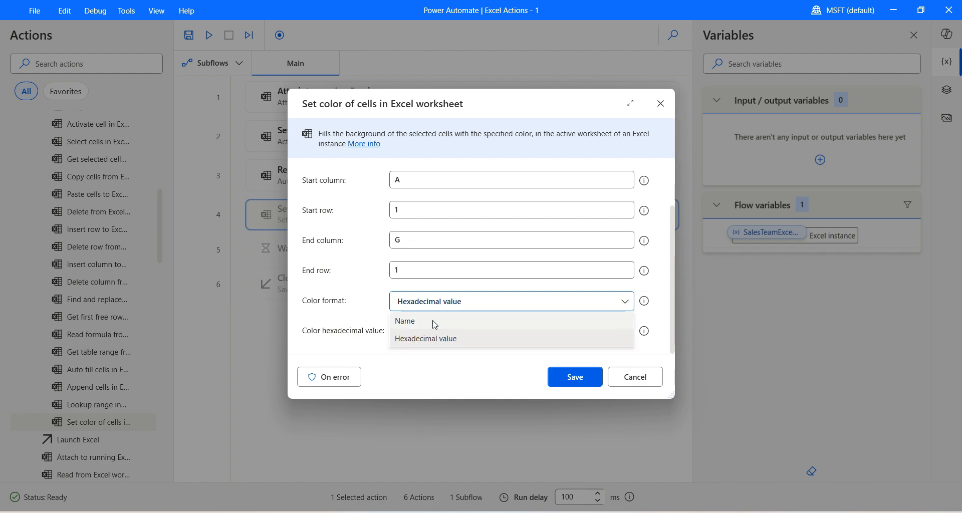
pyautogui.click(435, 321)
# - Set the fill color by name to DimGray and save the Set color of cells action
pyautogui.click(407, 327)
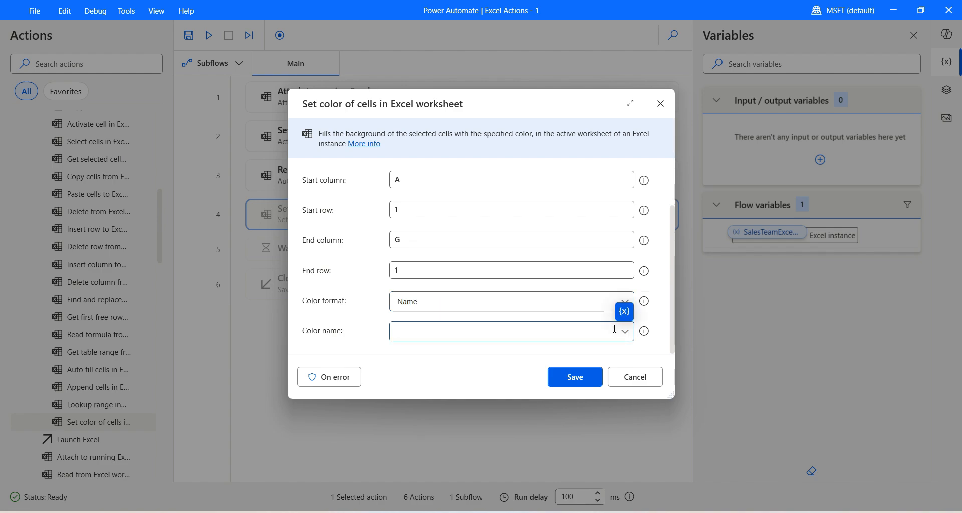
pyautogui.scroll(-6, 628, 335)
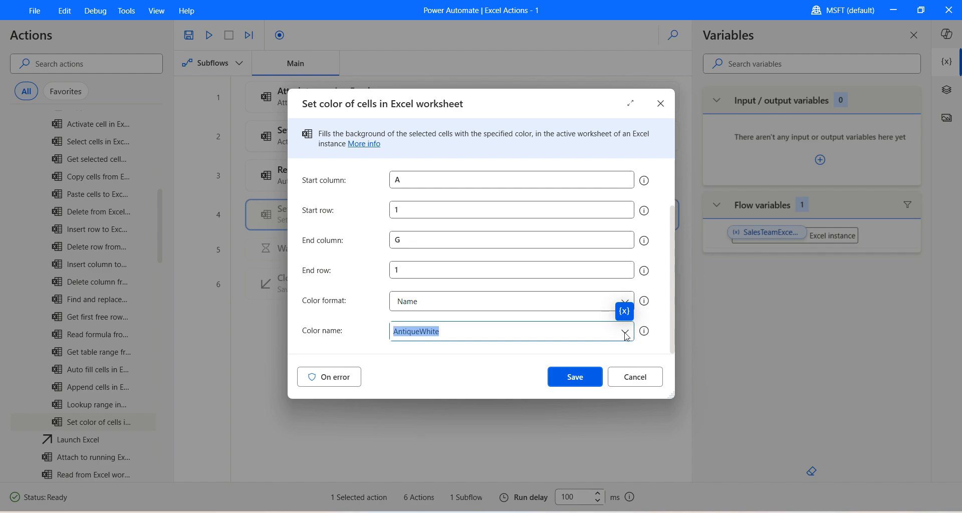
pyautogui.click(625, 336)
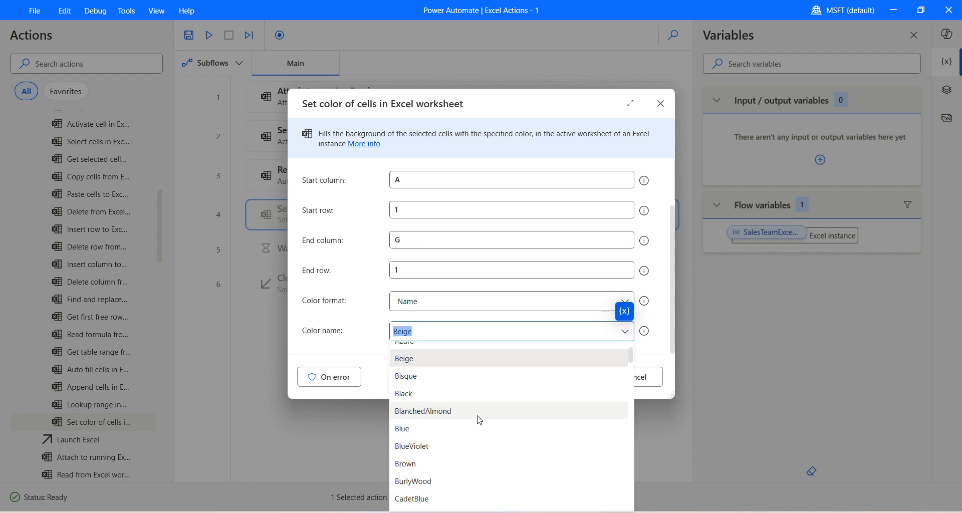
pyautogui.scroll(-5, 479, 411)
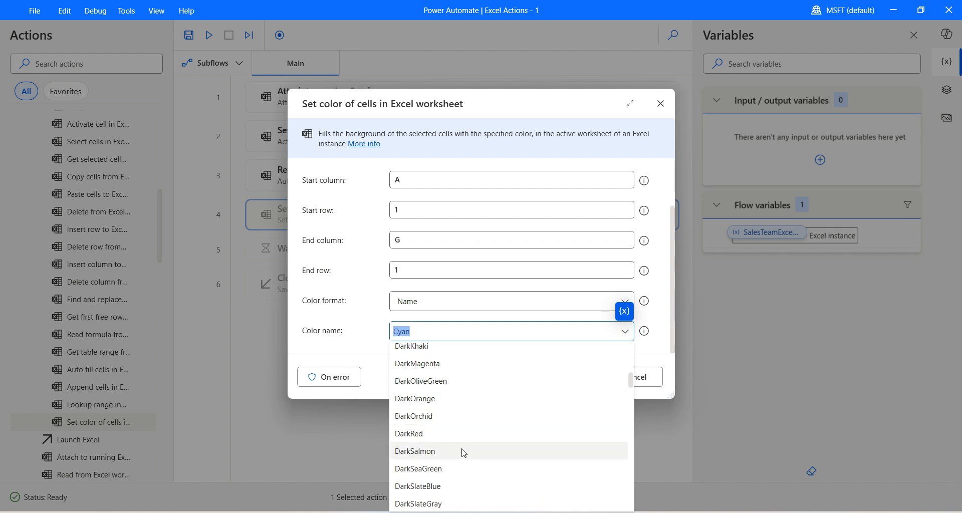
pyautogui.scroll(-2, 463, 453)
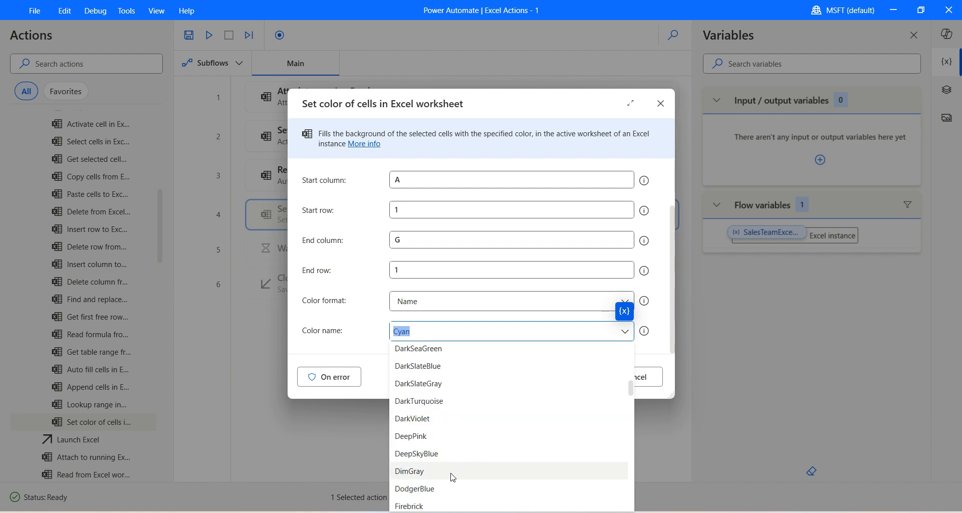
pyautogui.click(453, 474)
pyautogui.click(558, 378)
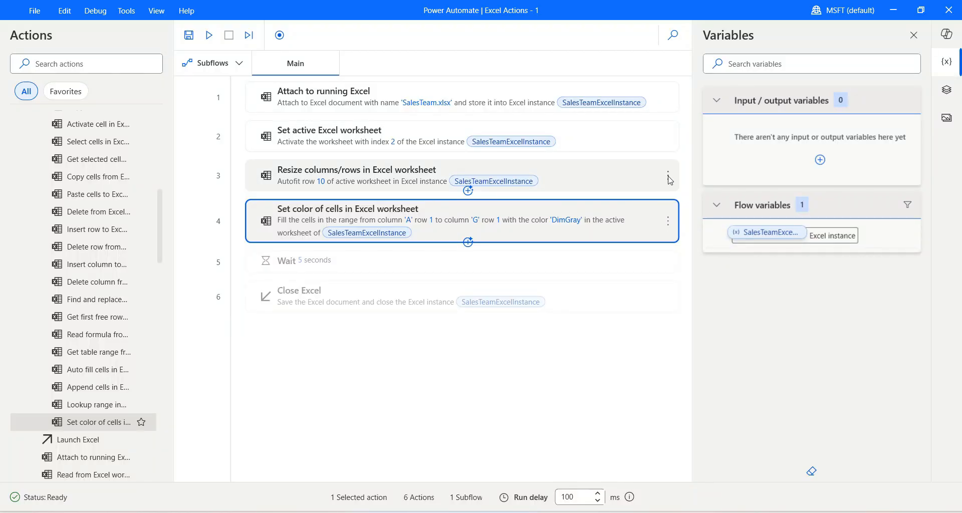
# - Delete the Resize columns/rows action and run the flow to color the header cells on SalesTeam2
pyautogui.click(669, 176)
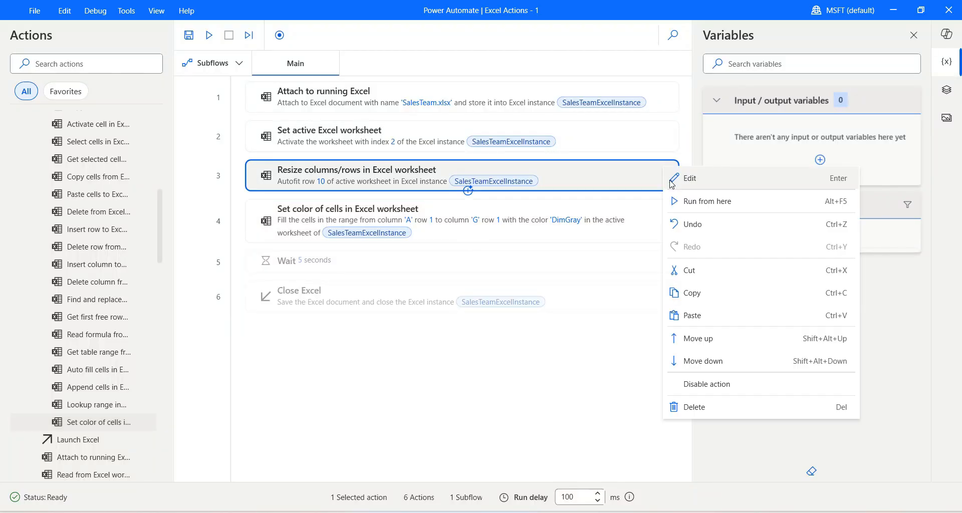
pyautogui.click(680, 404)
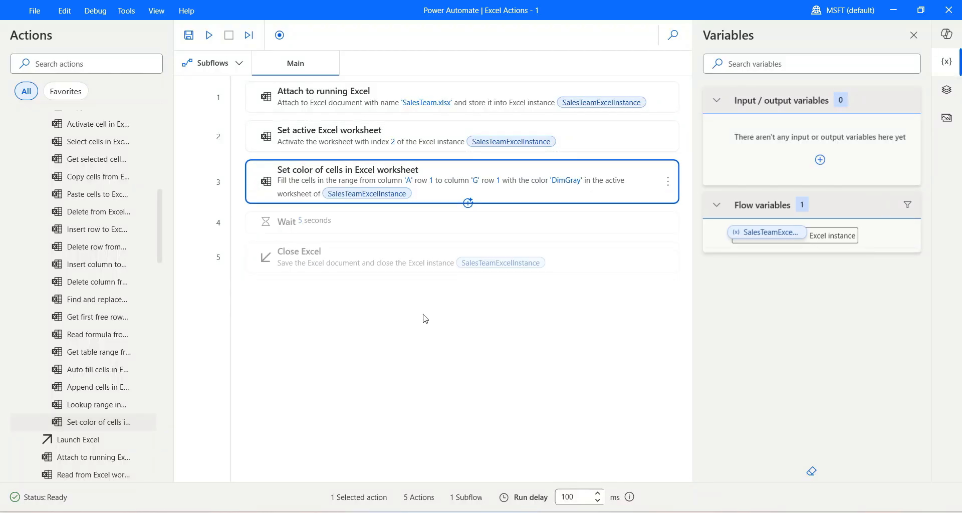
pyautogui.click(209, 37)
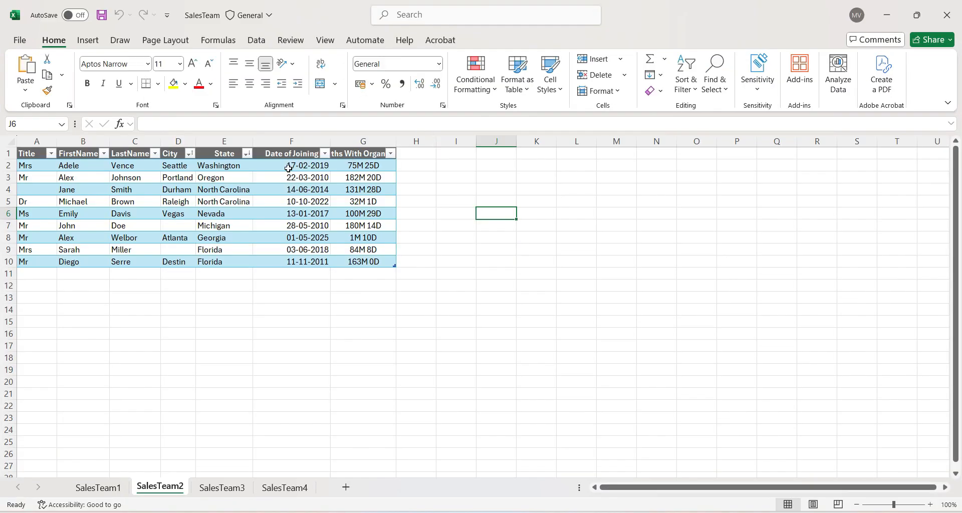
pyautogui.click(887, 15)
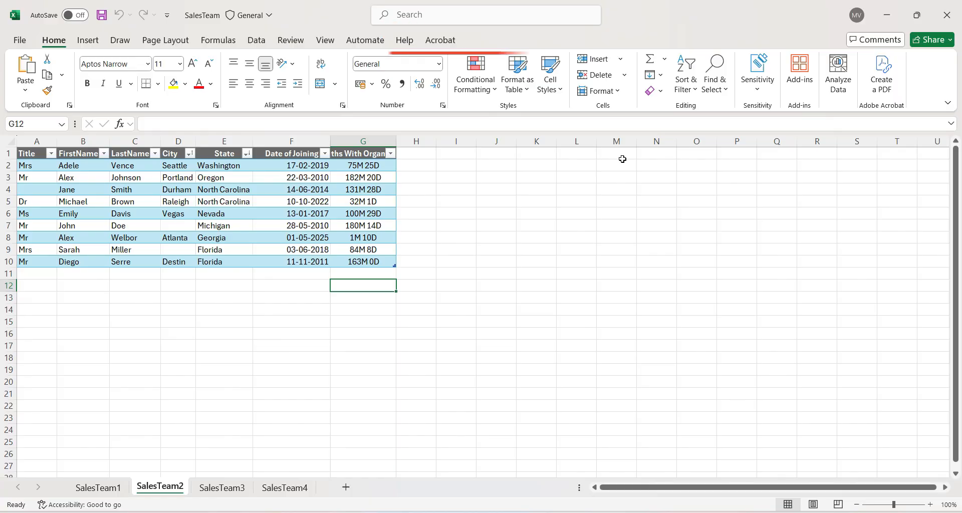
# - Autofit the width of the Months With Organization column on the SalesTeam2 sheet in Excel
pyautogui.click(428, 225)
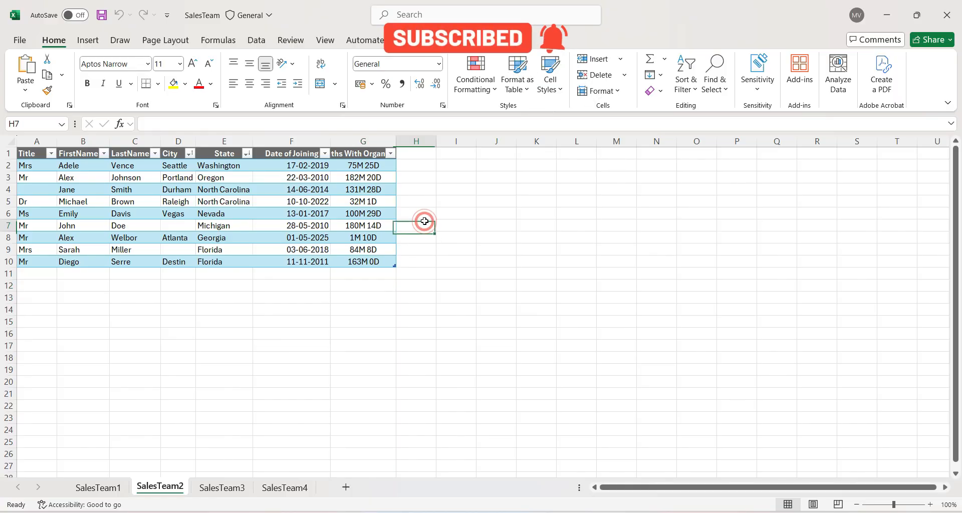
pyautogui.click(379, 165)
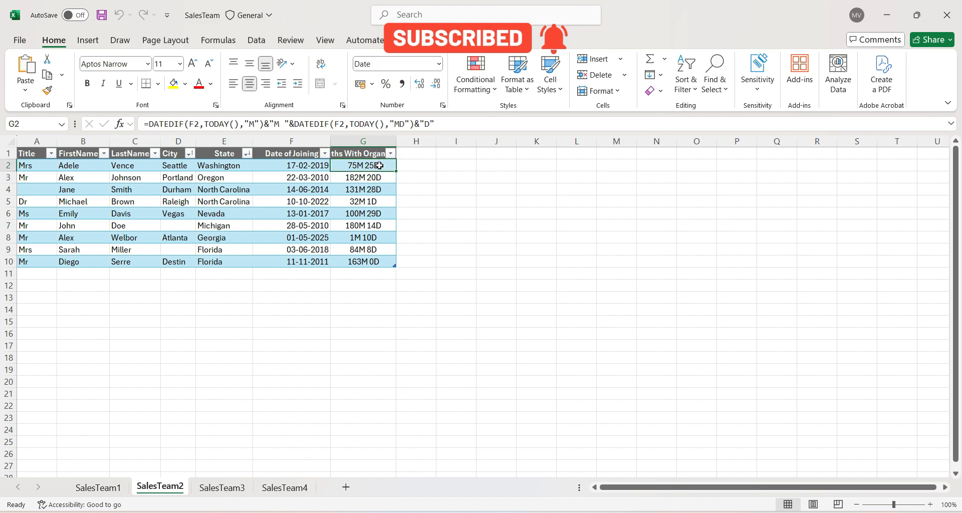
pyautogui.doubleClick(396, 141)
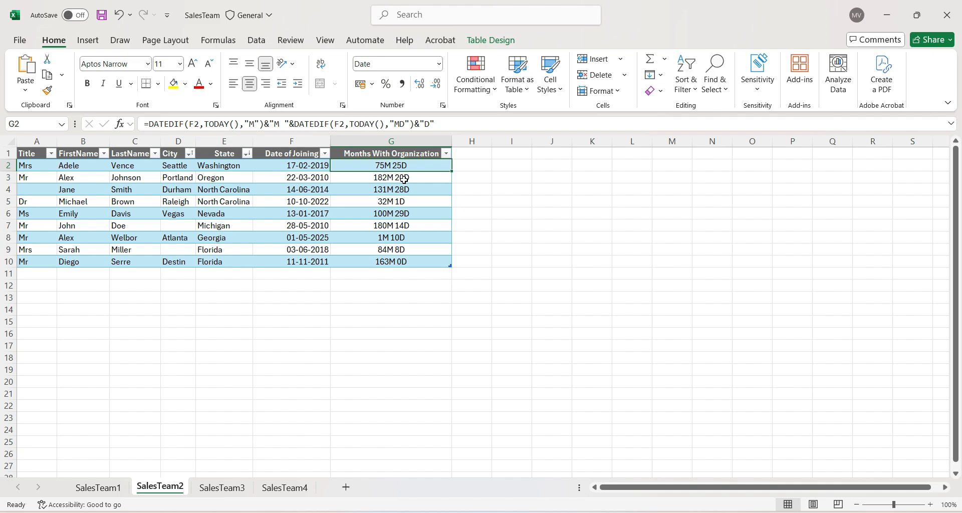
# - Compare the Date of Joining cells with the Months With Organization cells on the SalesTeam2 sheet
pyautogui.click(291, 167)
pyautogui.click(297, 182)
pyautogui.click(301, 166)
pyautogui.click(352, 165)
pyautogui.click(308, 166)
pyautogui.click(357, 165)
# - Go to the SalesTeam3 sheet and inspect the formula in cell G2
pyautogui.hotkey('ctrl', 'pagedown')
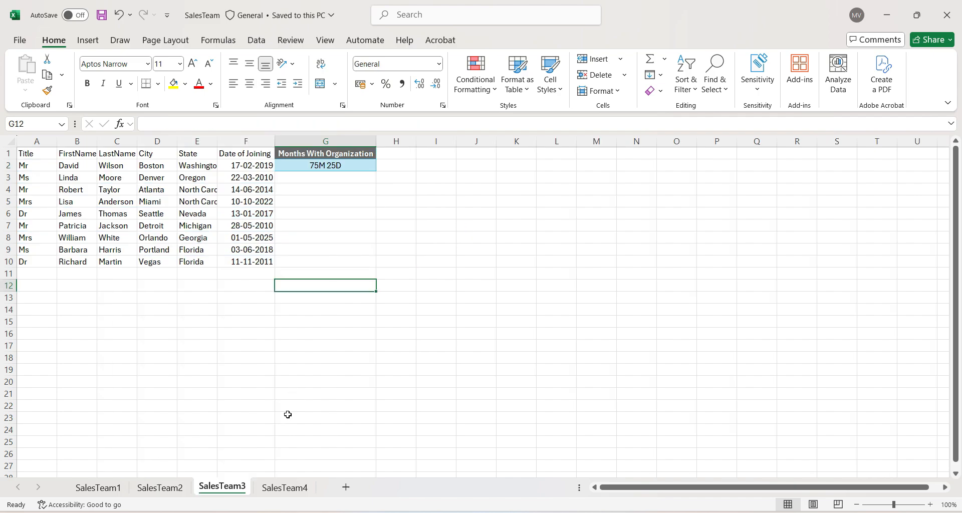
pyautogui.click(304, 203)
pyautogui.click(321, 165)
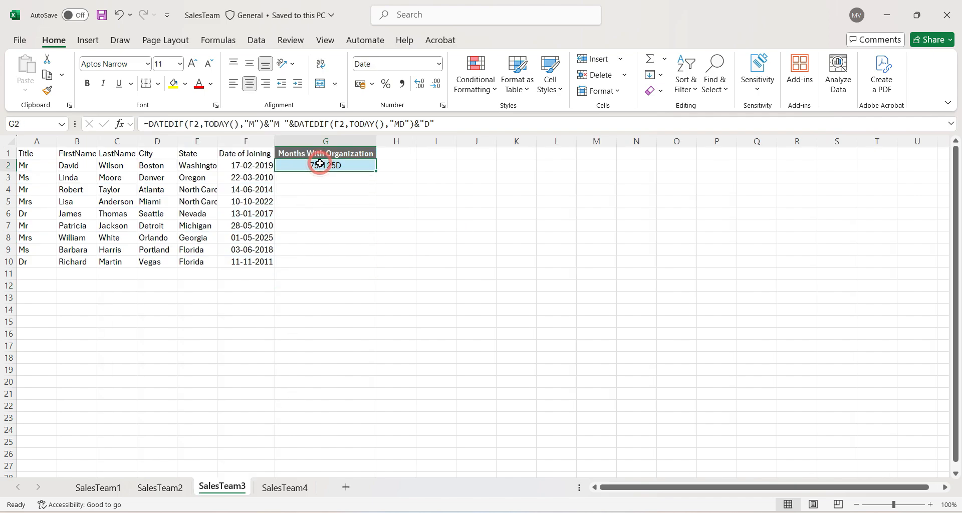
pyautogui.doubleClick(321, 166)
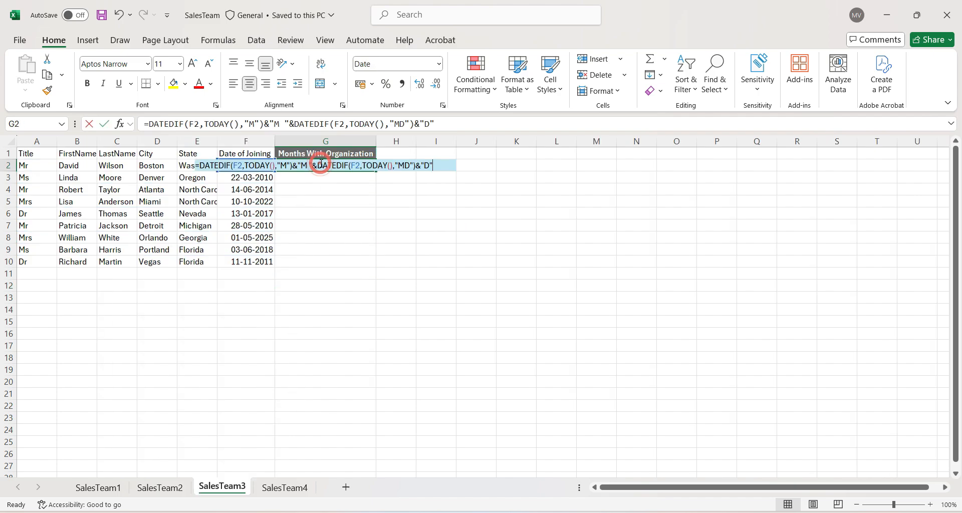
pyautogui.press('Return')
# - Review the cells from G3 to G10 below the formula in the Months With Organization column of SalesTeam3
pyautogui.click(305, 219)
pyautogui.moveTo(316, 180); pyautogui.dragTo(317, 255)
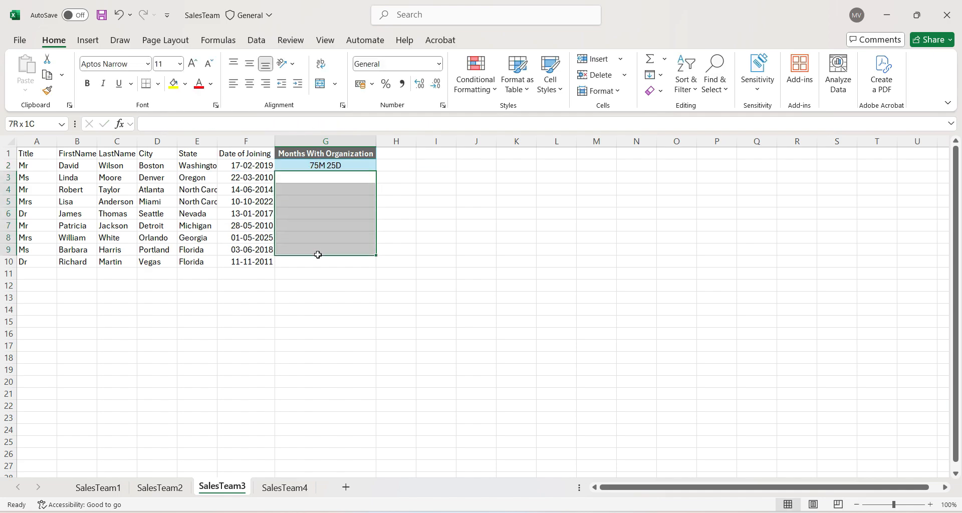
pyautogui.click(328, 284)
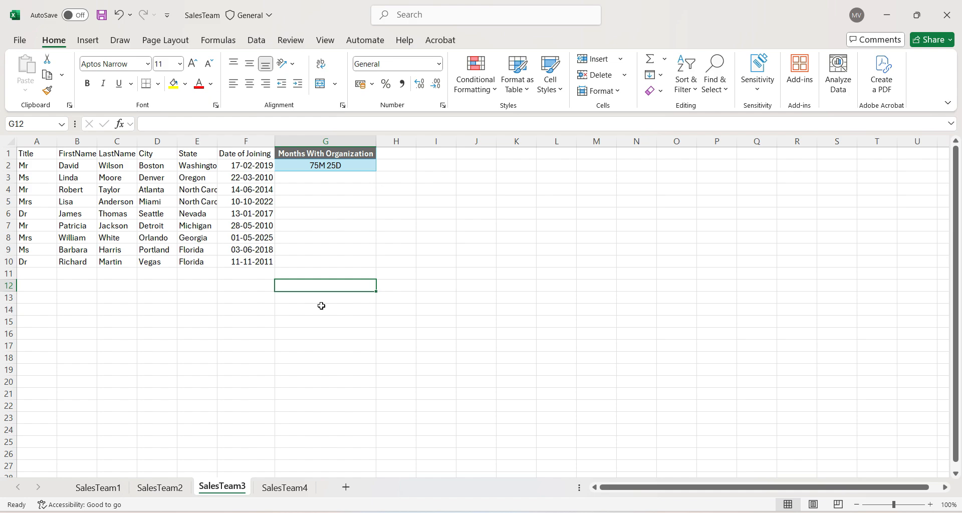
pyautogui.moveTo(307, 178); pyautogui.dragTo(306, 251)
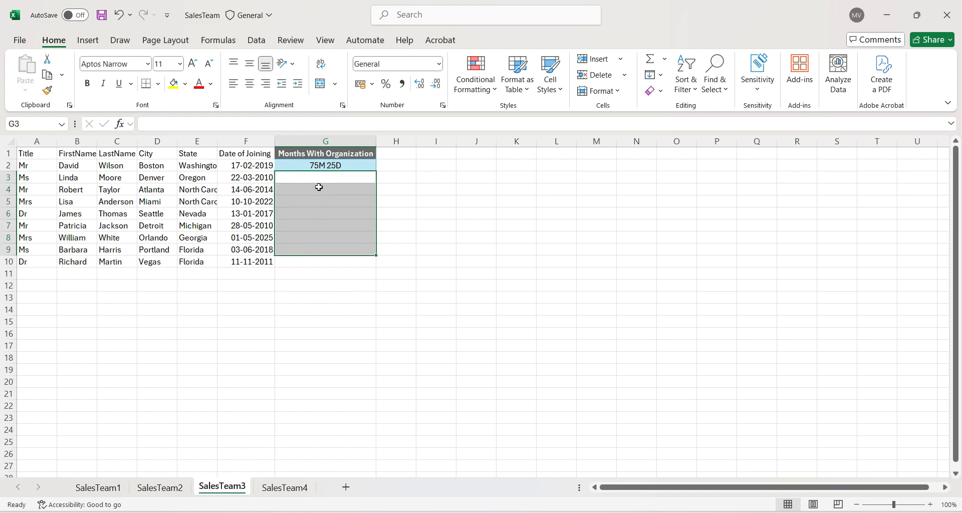
pyautogui.click(324, 164)
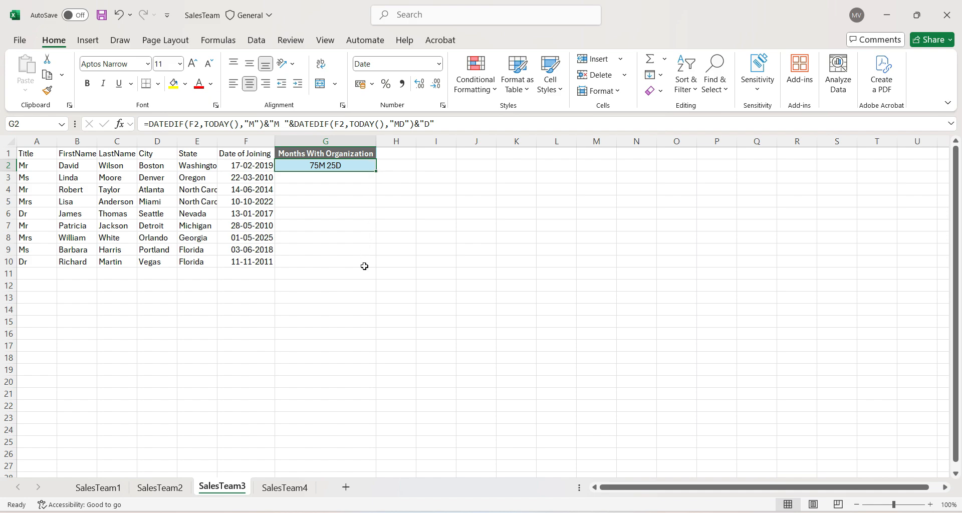
pyautogui.click(341, 281)
pyautogui.click(338, 260)
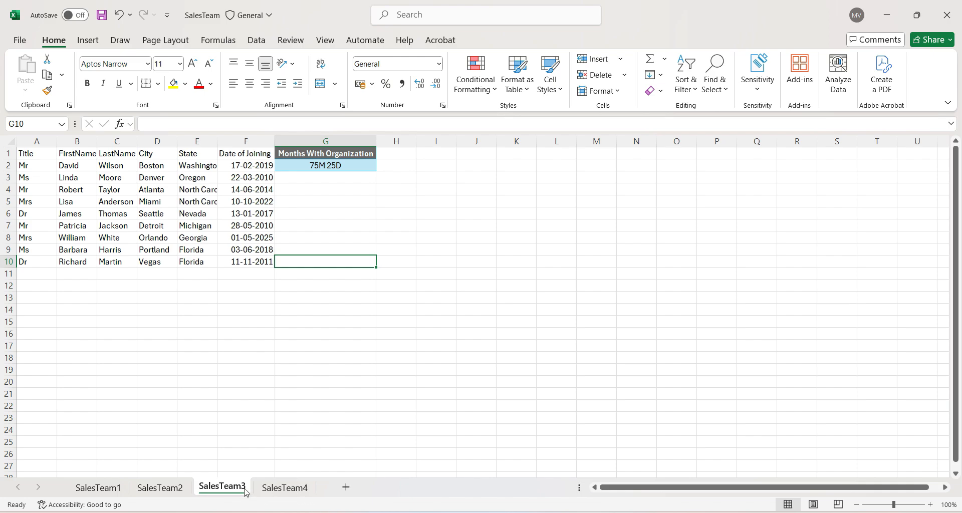
# - Switch to Power Automate, set the Set active Excel worksheet action's index to 3 and save it
pyautogui.hotkey('alt', 'Tab')
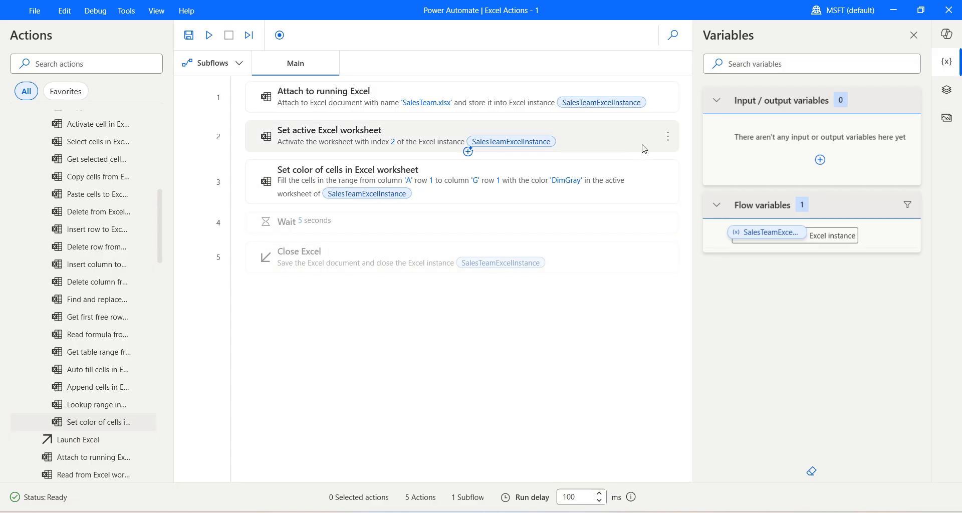
pyautogui.click(668, 138)
pyautogui.click(684, 142)
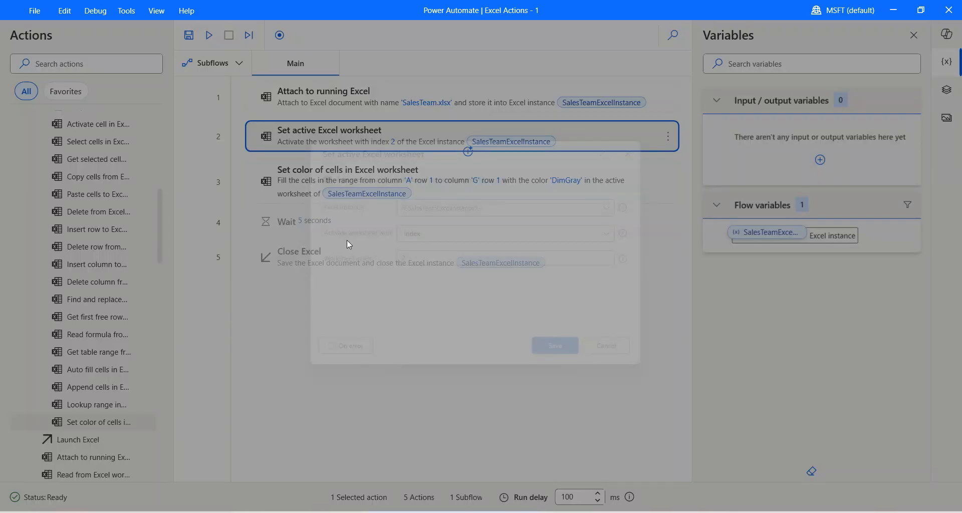
pyautogui.click(405, 262)
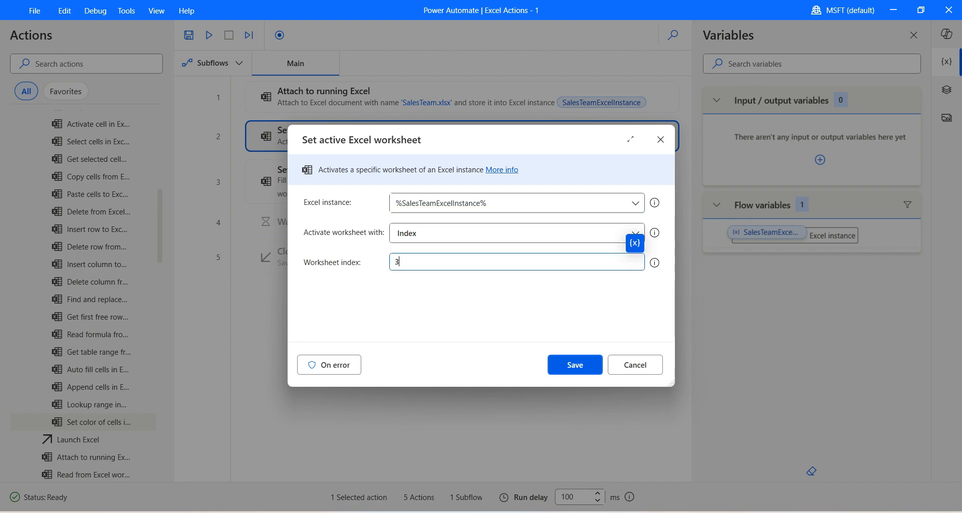
pyautogui.click(562, 365)
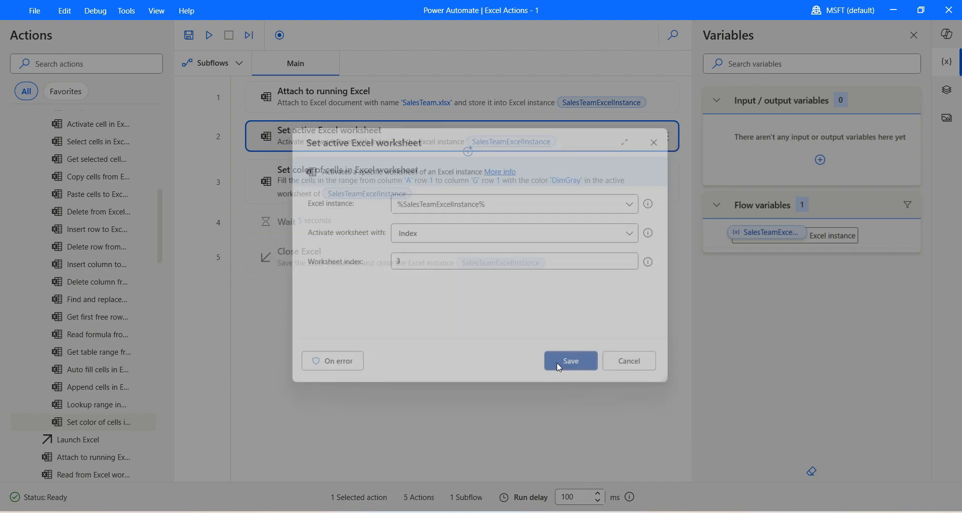
# - Replace the Set color of cells action with an Auto fill cells in Excel worksheet action using the Specific ranges format
pyautogui.click(670, 182)
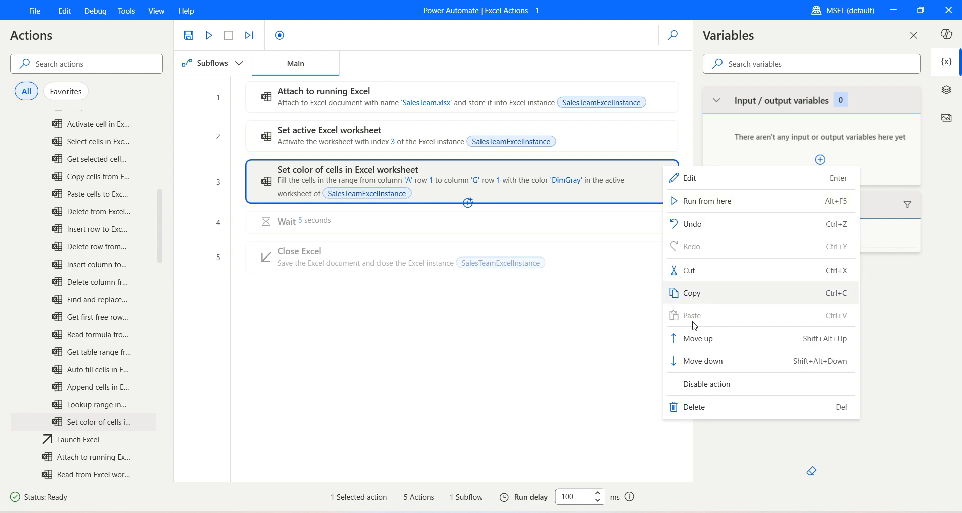
pyautogui.click(697, 462)
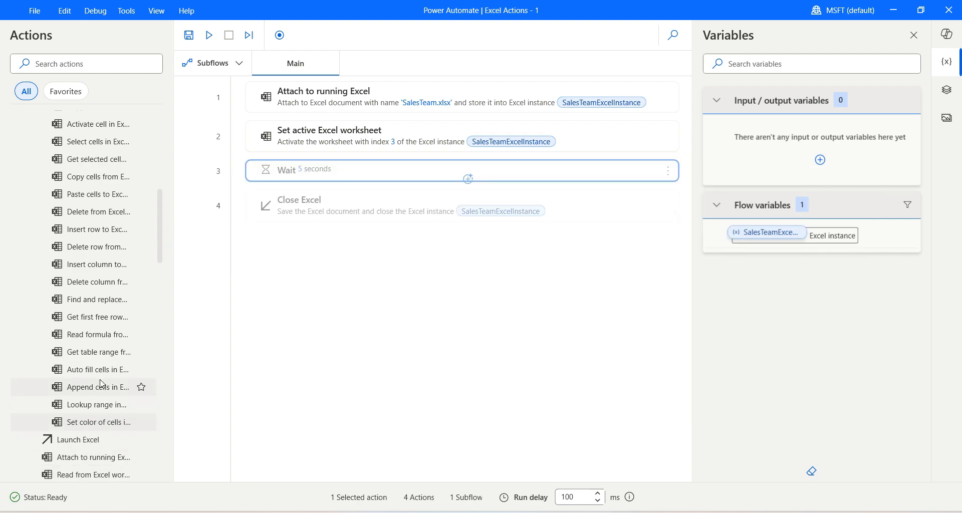
pyautogui.moveTo(98, 369); pyautogui.dragTo(329, 173)
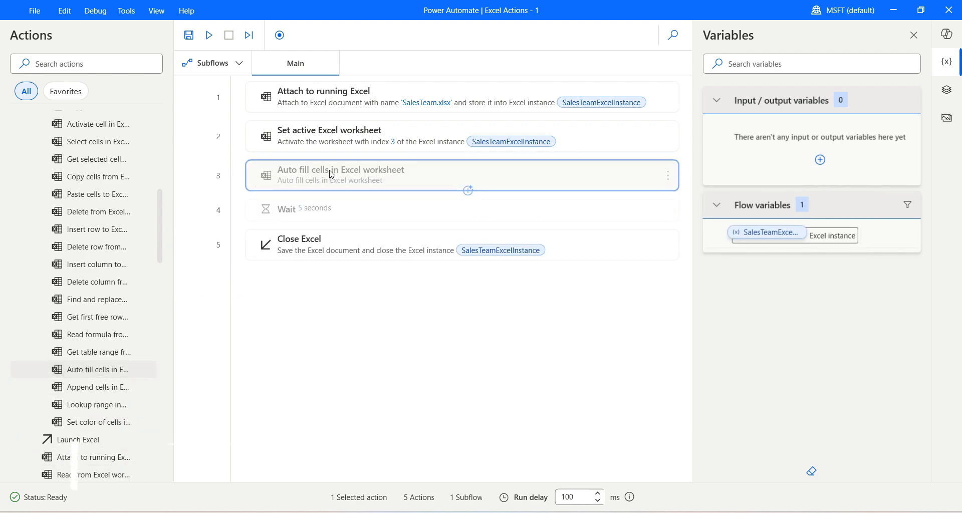
pyautogui.click(406, 241)
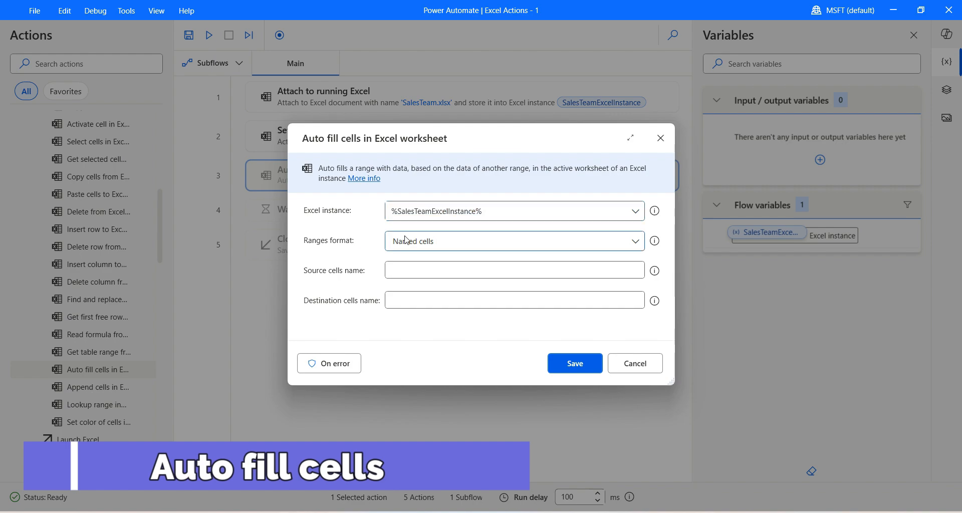
pyautogui.click(417, 279)
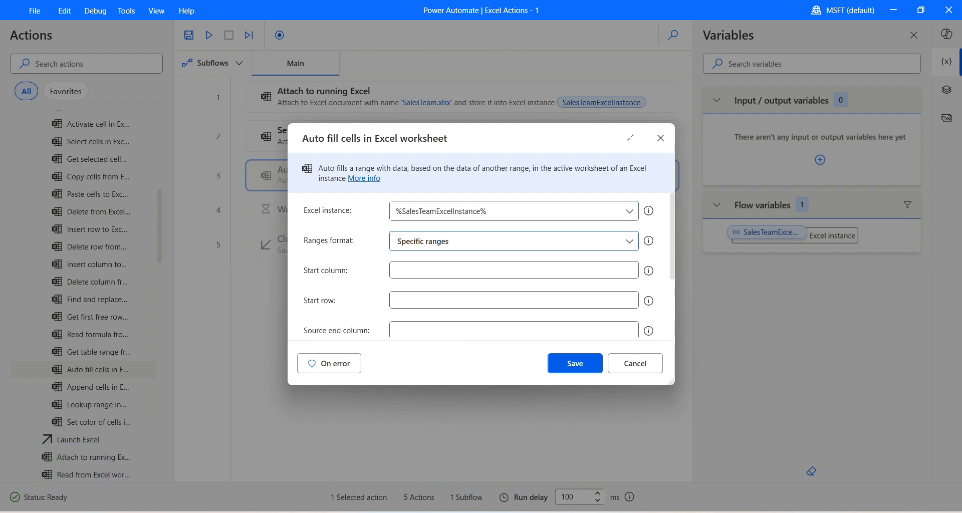
# - Check the source cell's location on SalesTeam3 and set the auto fill start column to G and start row to 2
pyautogui.hotkey('alt', 'Tab')
pyautogui.click(335, 142)
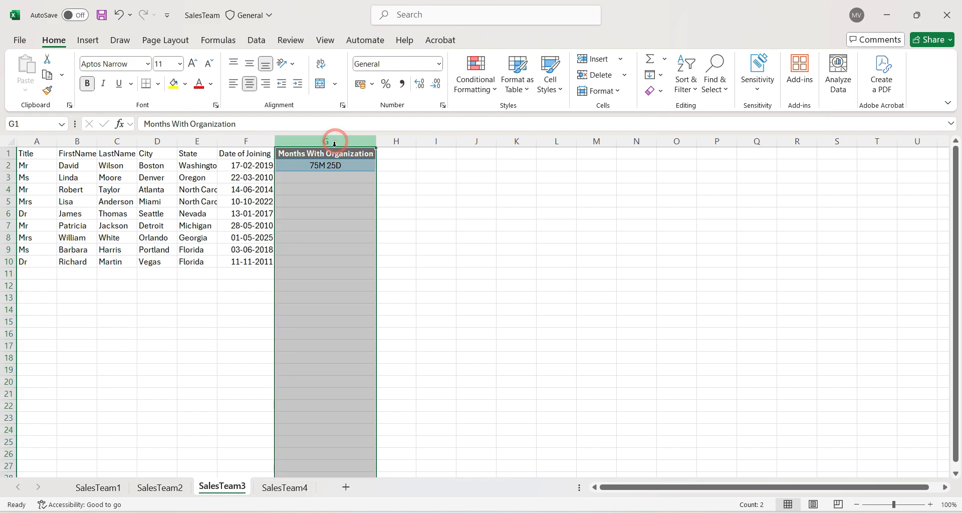
pyautogui.click(326, 165)
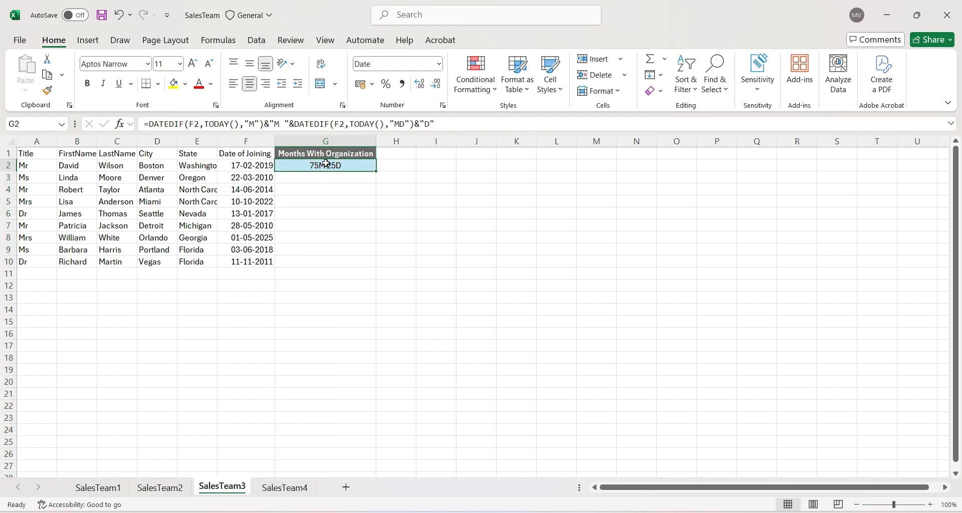
pyautogui.click(886, 14)
pyautogui.click(408, 269)
pyautogui.write('g')
pyautogui.press('BackSpace')
pyautogui.press('capslock')
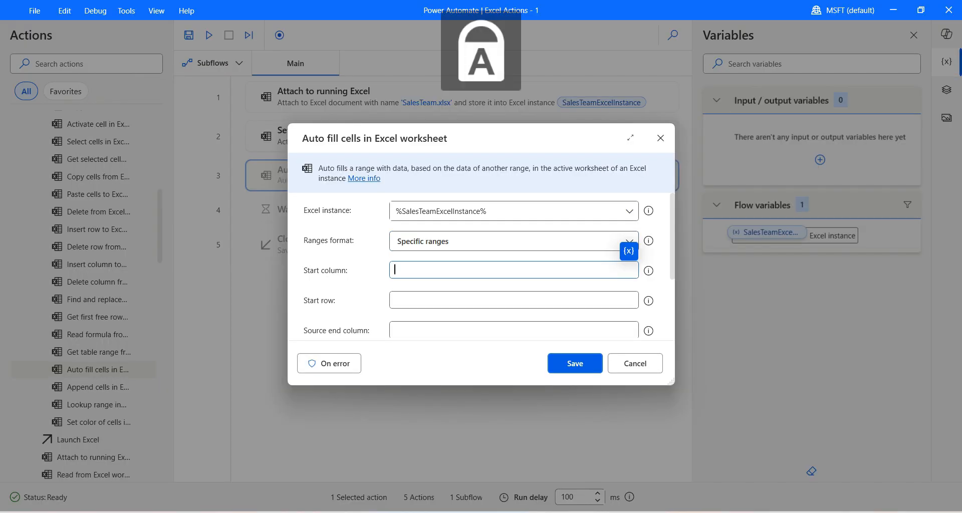
pyautogui.click(408, 301)
pyautogui.write('2')
pyautogui.scroll(-1, 416, 272)
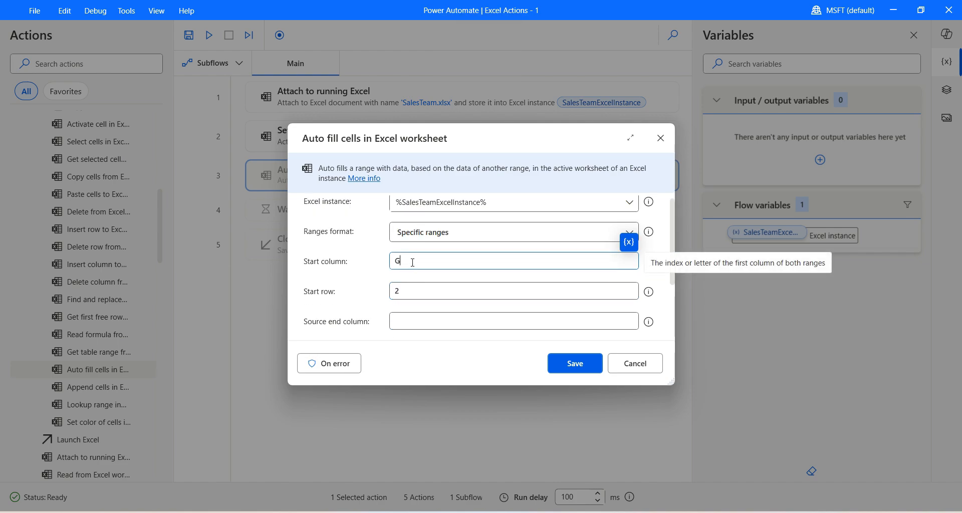
# - Set the auto fill action's source end column to G and source end row to 2
pyautogui.scroll(-1, 412, 293)
pyautogui.click(415, 292)
pyautogui.press('capslock')
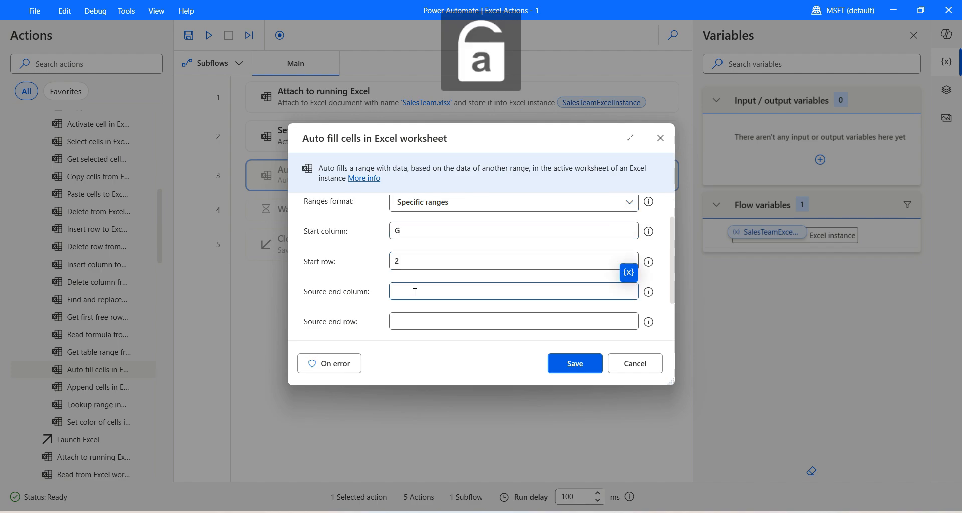
pyautogui.press('capslock')
pyautogui.press('BackSpace')
pyautogui.write('G')
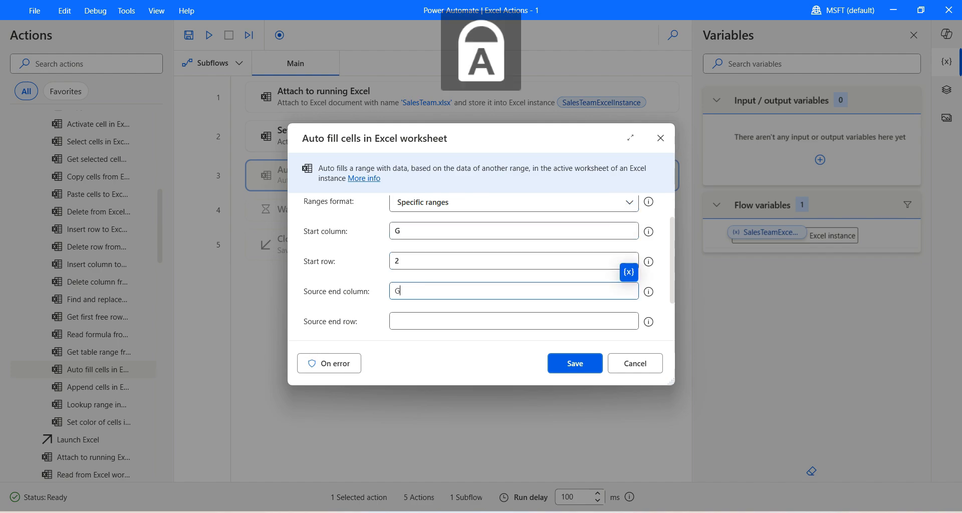
pyautogui.click(408, 326)
pyautogui.write('2')
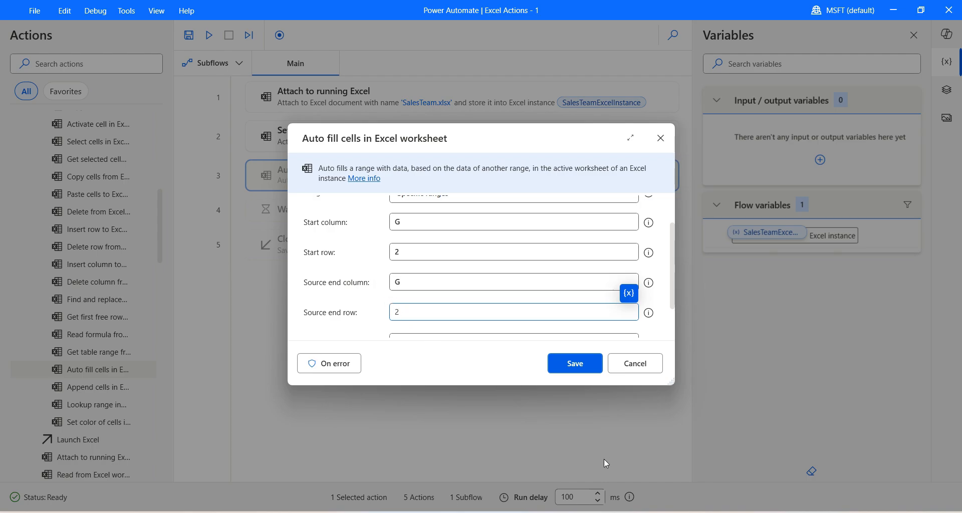
# - Switch to Excel, try filling the G2 formula down to G3 on SalesTeam3, and undo the fill
pyautogui.hotkey('alt', 'Tab')
pyautogui.click(350, 203)
pyautogui.click(343, 168)
pyautogui.moveTo(376, 171); pyautogui.dragTo(371, 181)
pyautogui.click(360, 205)
pyautogui.click(366, 178)
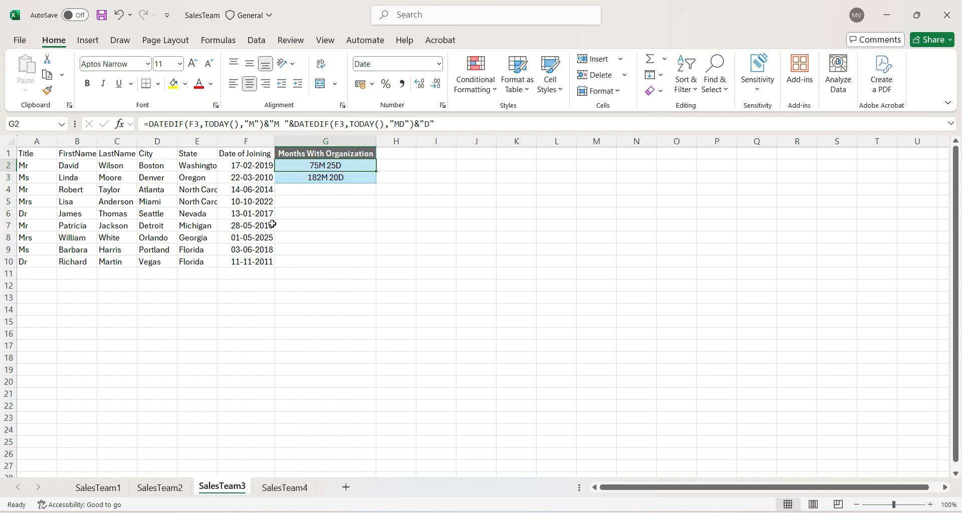
pyautogui.hotkey('ctrl', 'z')
pyautogui.click(887, 15)
# - Set the auto fill destination end column to G and end row to 10, checking the last data row in Excel, and save the action
pyautogui.doubleClick(404, 310)
pyautogui.scroll(-1, 374, 323)
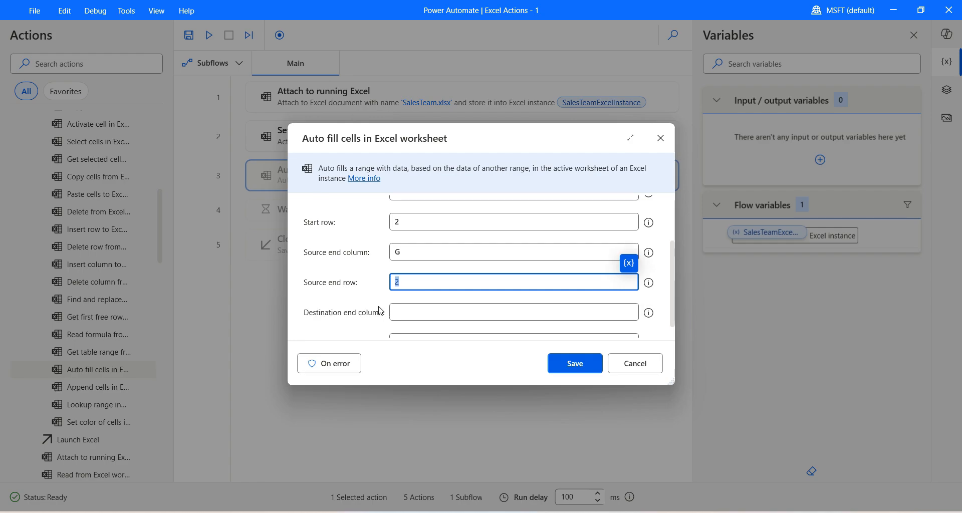
pyautogui.scroll(-1, 380, 326)
pyautogui.click(401, 288)
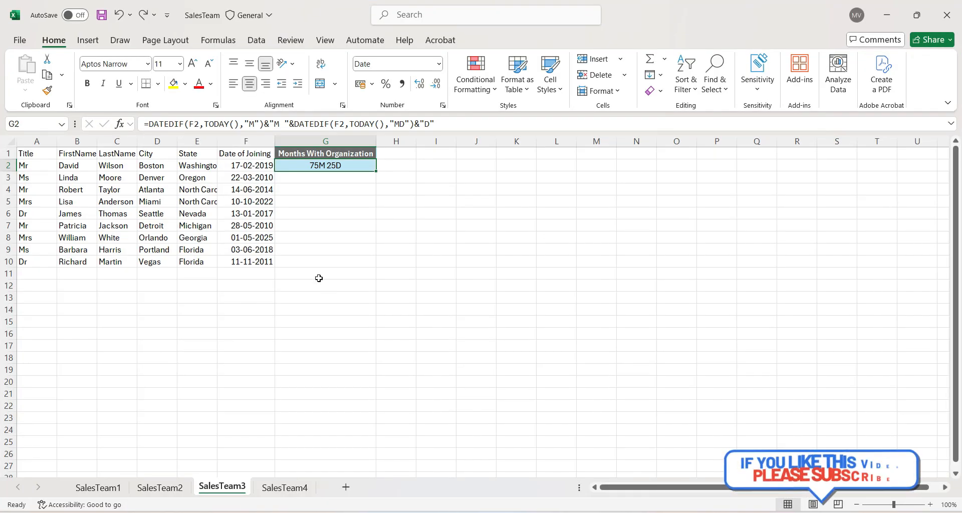
pyautogui.click(317, 262)
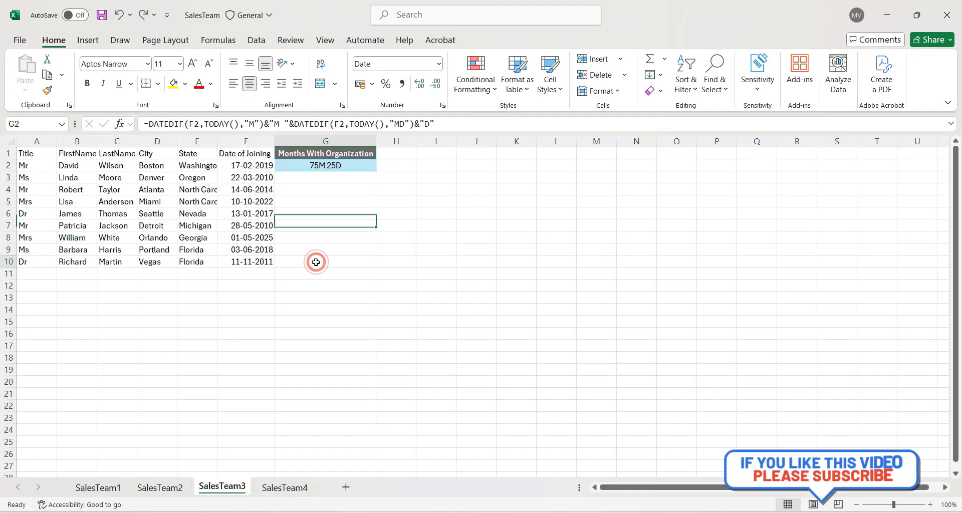
pyautogui.click(886, 15)
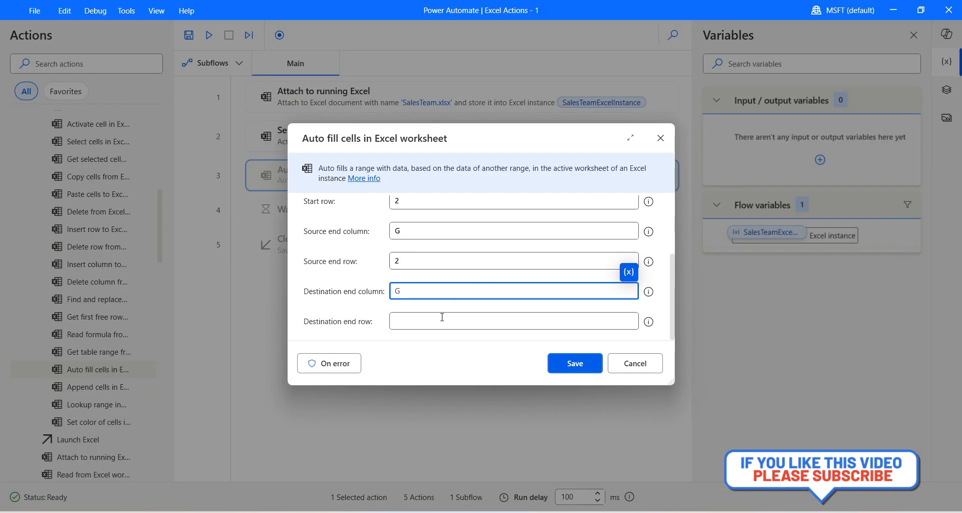
pyautogui.click(438, 320)
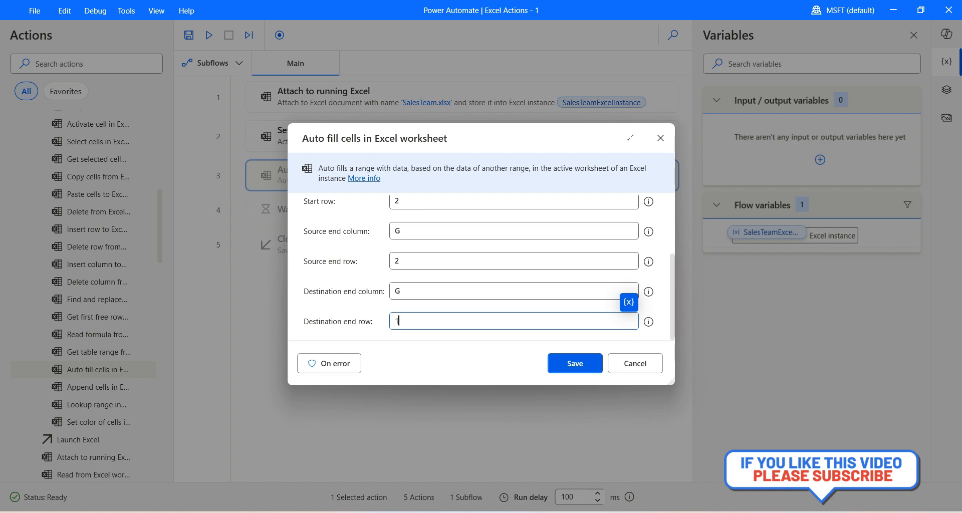
pyautogui.click(566, 363)
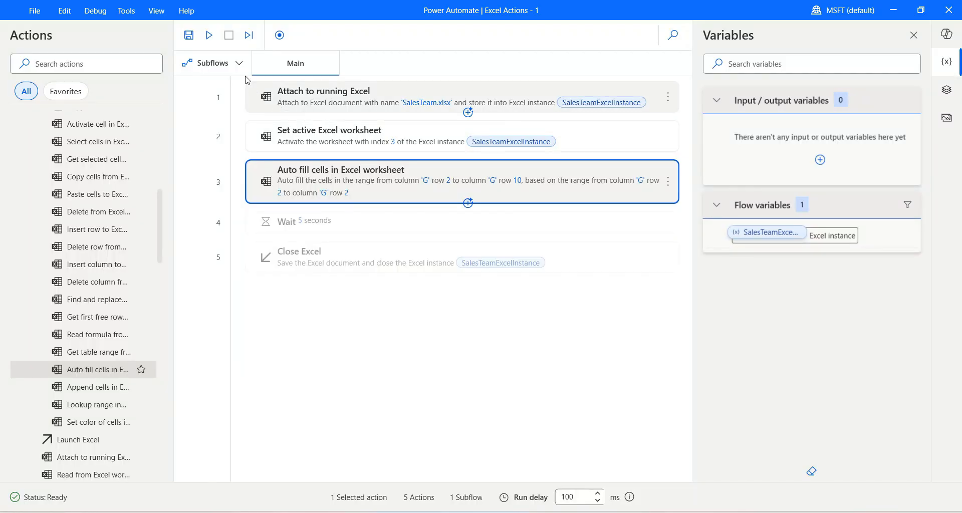
# - Run the flow and inspect the auto-filled formulas in the Months With Organization column of SalesTeam3
pyautogui.click(209, 35)
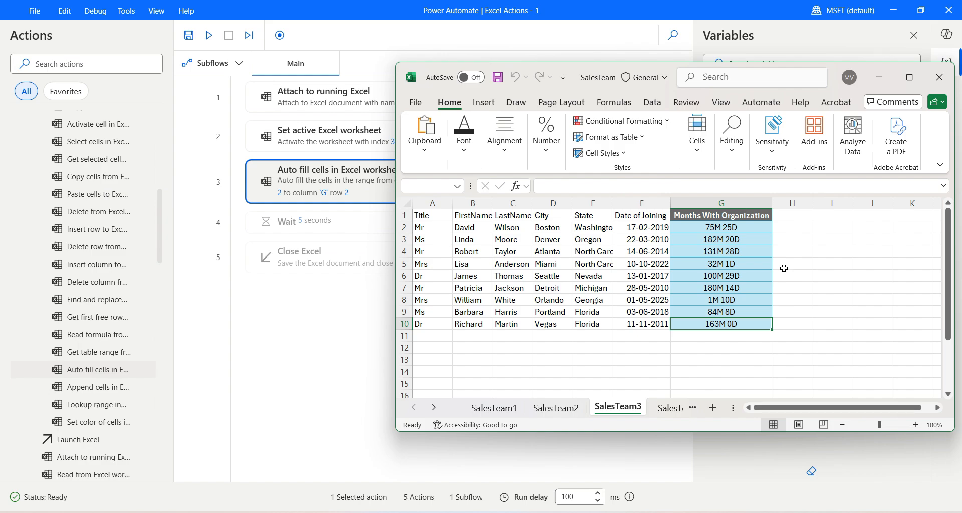
pyautogui.click(751, 228)
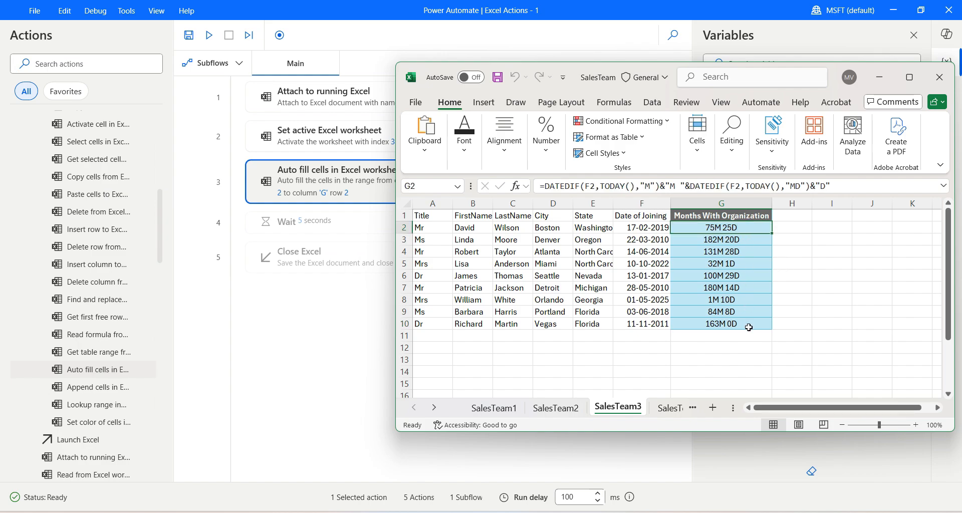
pyautogui.click(753, 240)
pyautogui.click(749, 259)
pyautogui.click(749, 276)
pyautogui.click(750, 287)
pyautogui.click(751, 311)
# - Return to Power Automate and delete the Auto fill cells in Excel worksheet action from the flow
pyautogui.click(339, 392)
pyautogui.rightClick(662, 187)
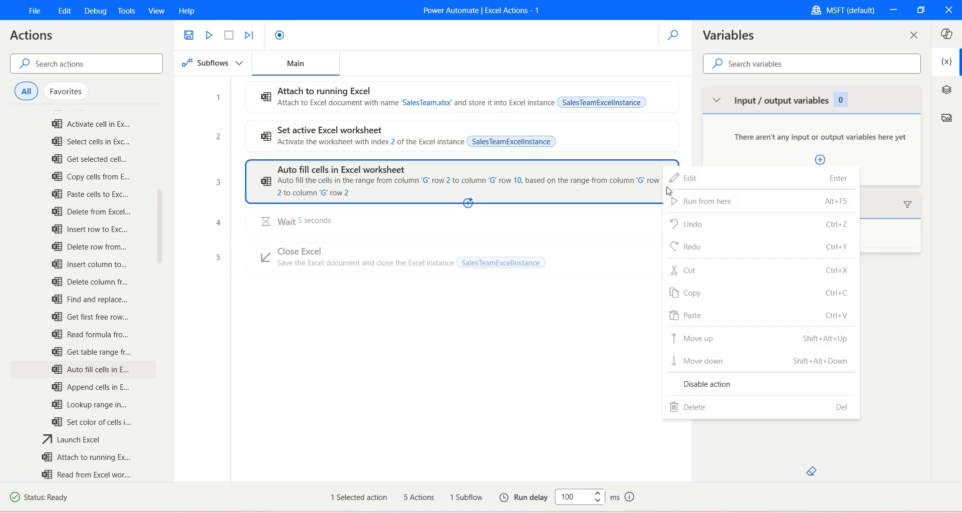
pyautogui.click(700, 406)
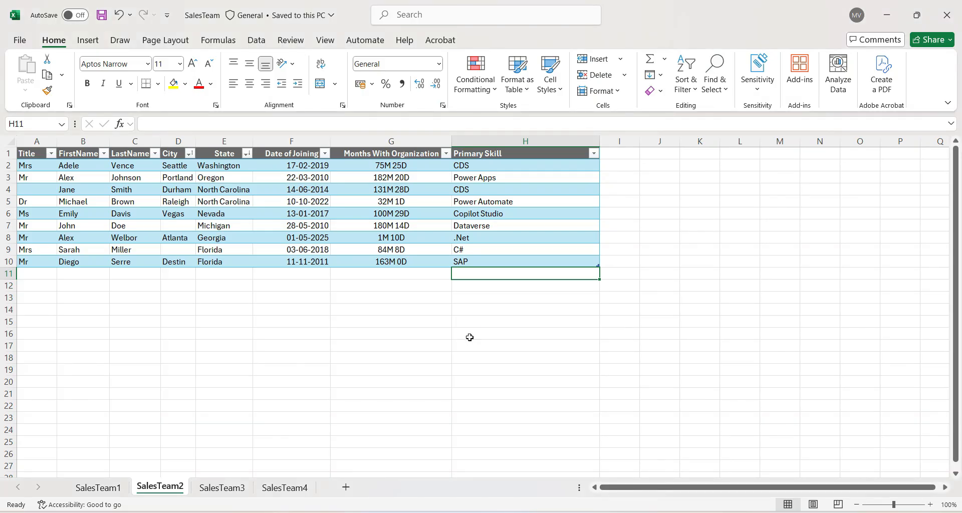
# - Switch to Excel and narrow the Primary Skill column on SalesTeam2 to fit its contents
pyautogui.click(469, 337)
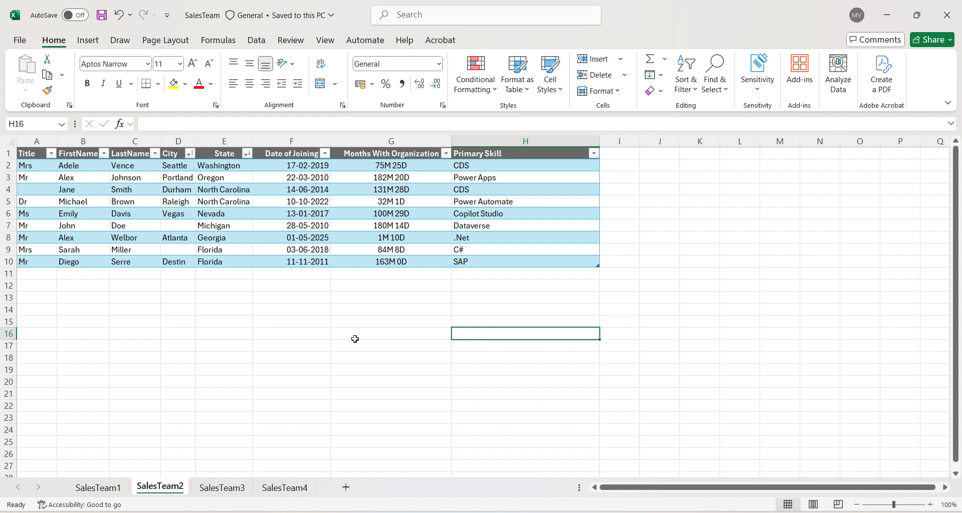
pyautogui.click(316, 334)
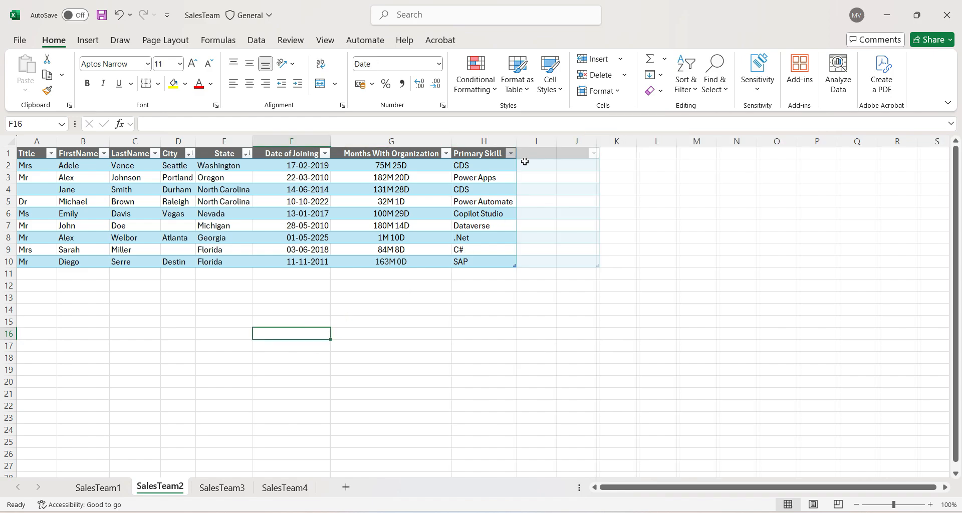
pyautogui.click(543, 186)
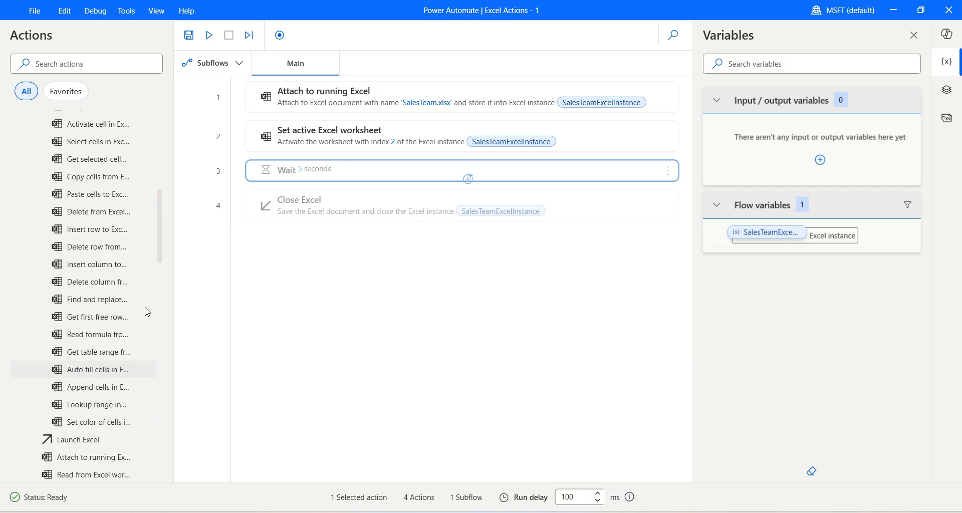
# - Add a Find and replace cells in Excel worksheet action before Wait, using Find and replace mode with all matches enabled
pyautogui.moveTo(118, 303); pyautogui.dragTo(327, 166)
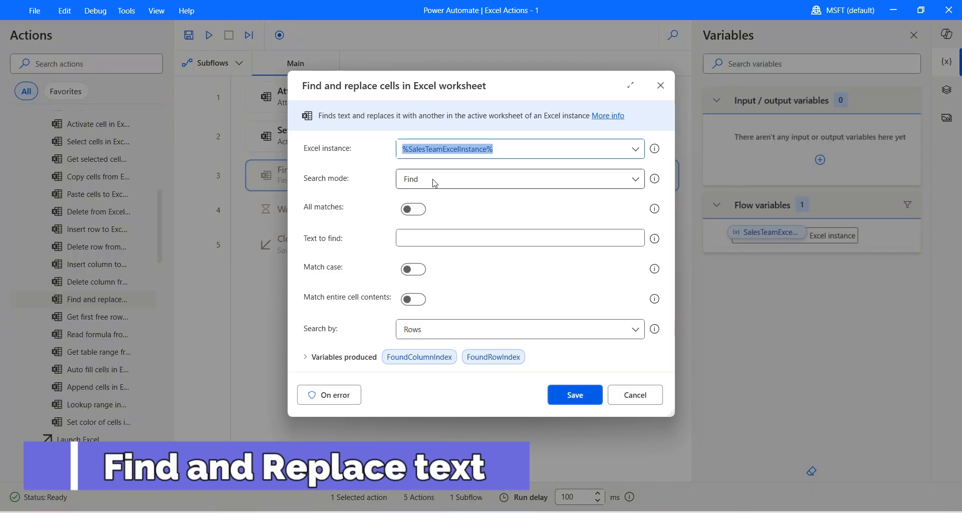
pyautogui.click(434, 182)
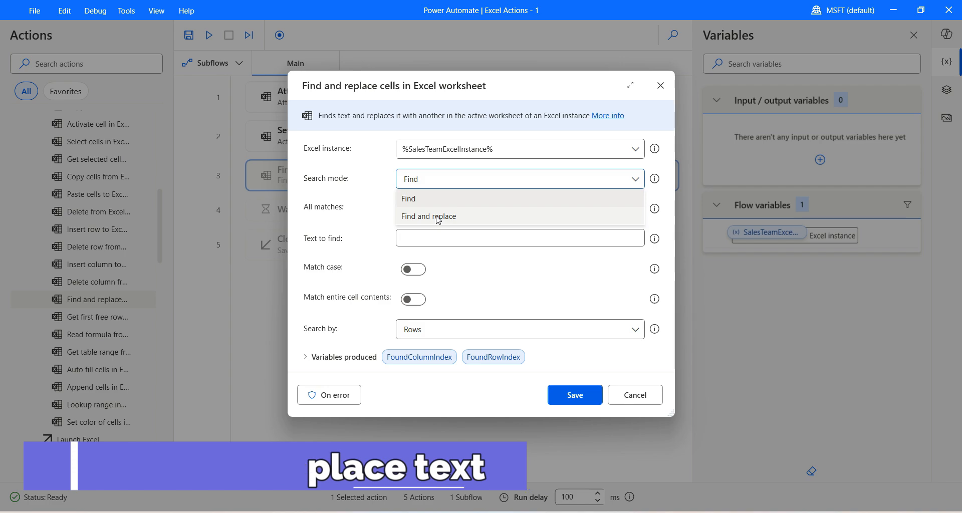
pyautogui.click(439, 218)
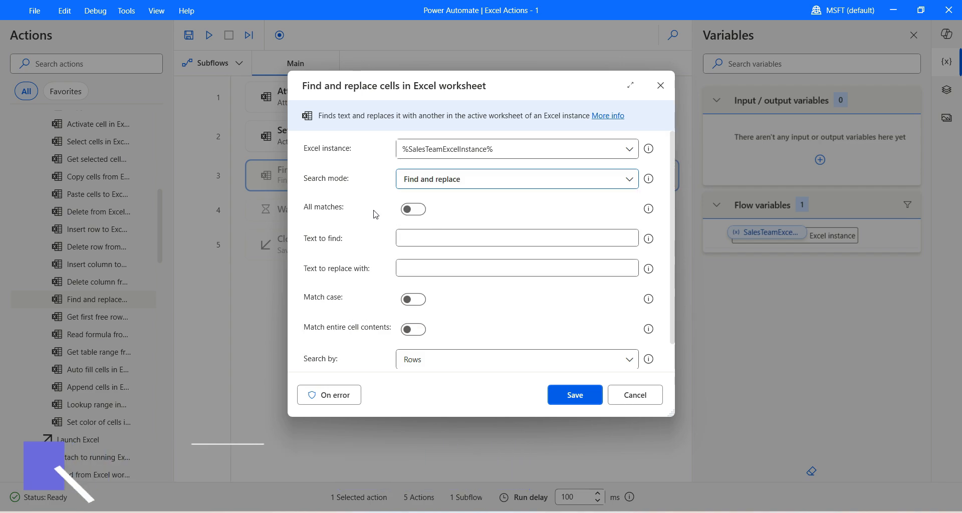
pyautogui.click(418, 212)
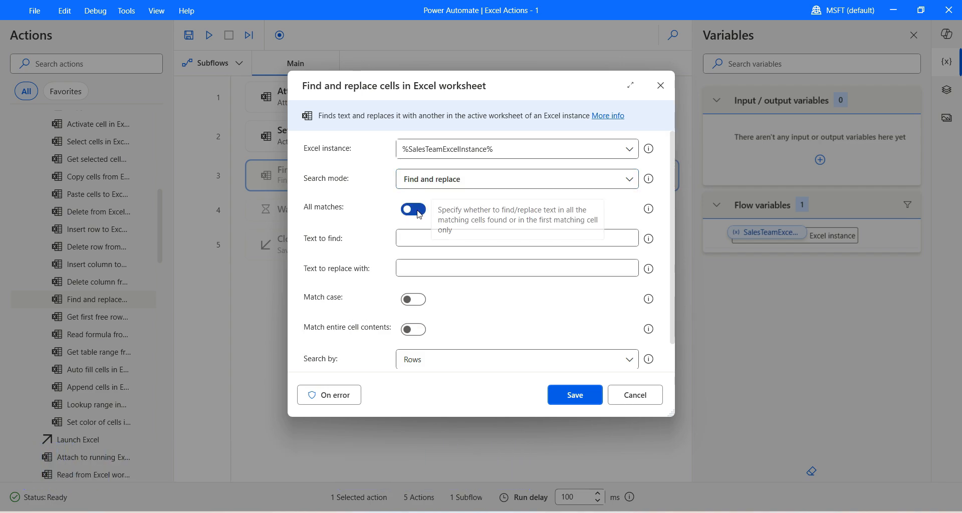
# - Set the action to replace CDS with Dataverse, leave Match case off, toggle Match entire cell contents, and save it
pyautogui.click(413, 234)
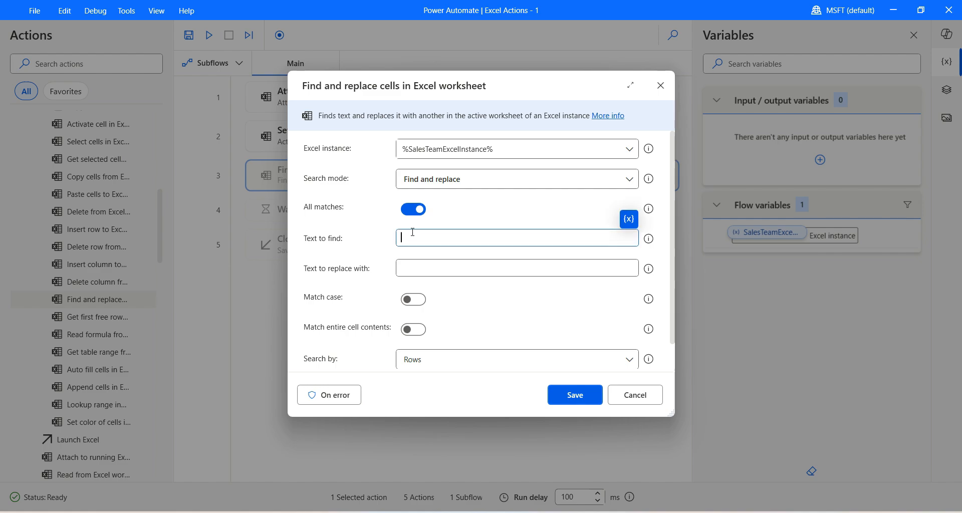
pyautogui.click(405, 270)
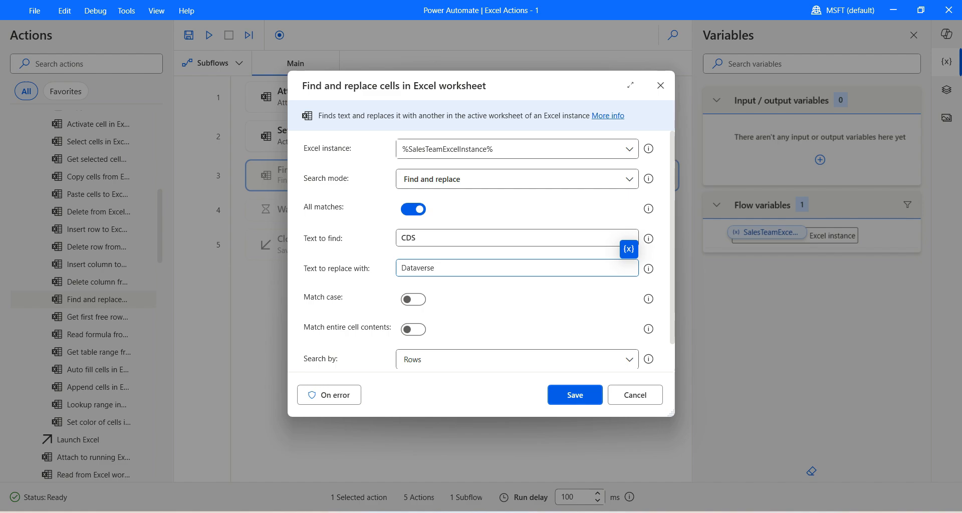
pyautogui.click(412, 300)
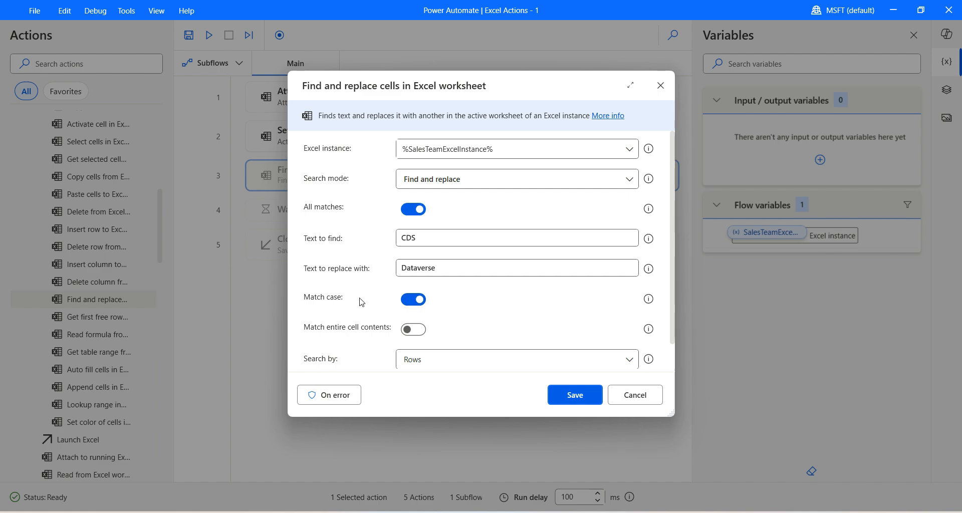
pyautogui.click(412, 300)
pyautogui.scroll(-1, 378, 293)
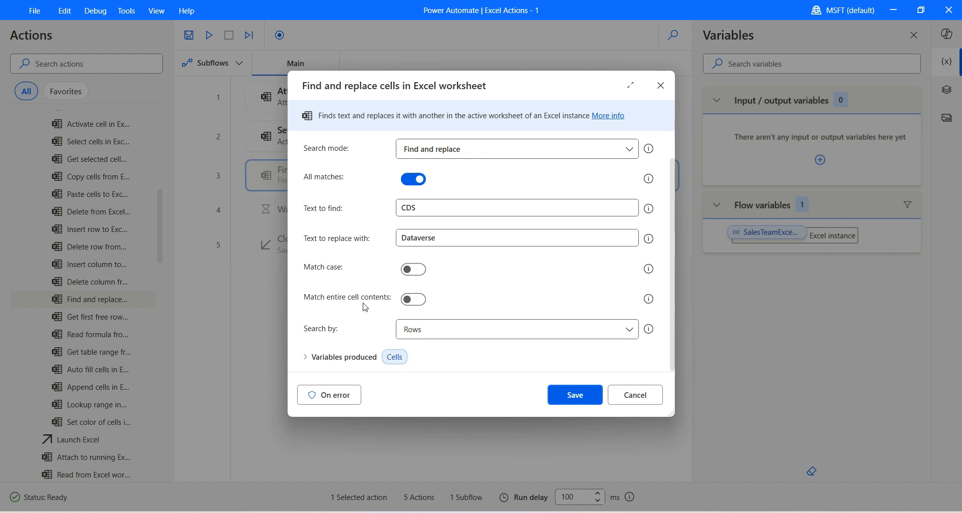
pyautogui.click(420, 300)
pyautogui.click(566, 400)
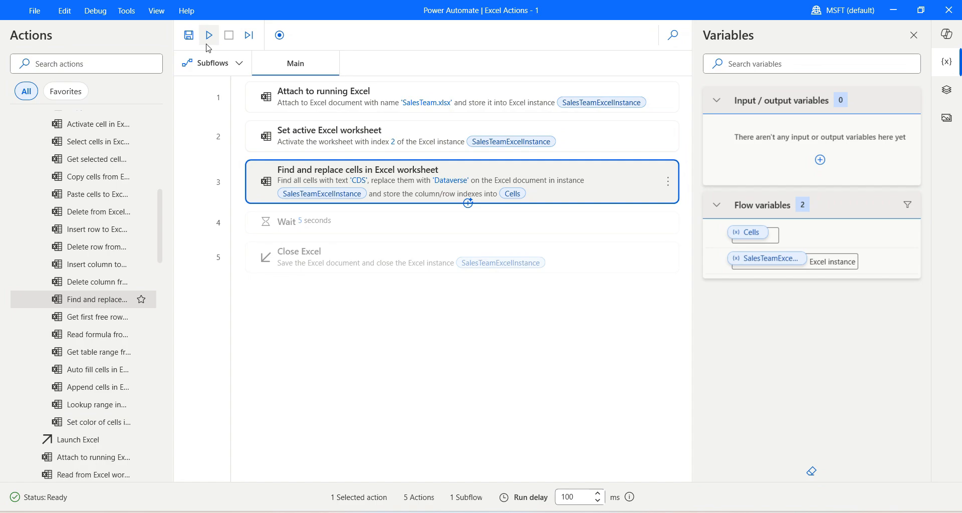
# - Run the flow and check the replaced text in the Primary Skill column of SalesTeam2
pyautogui.click(209, 35)
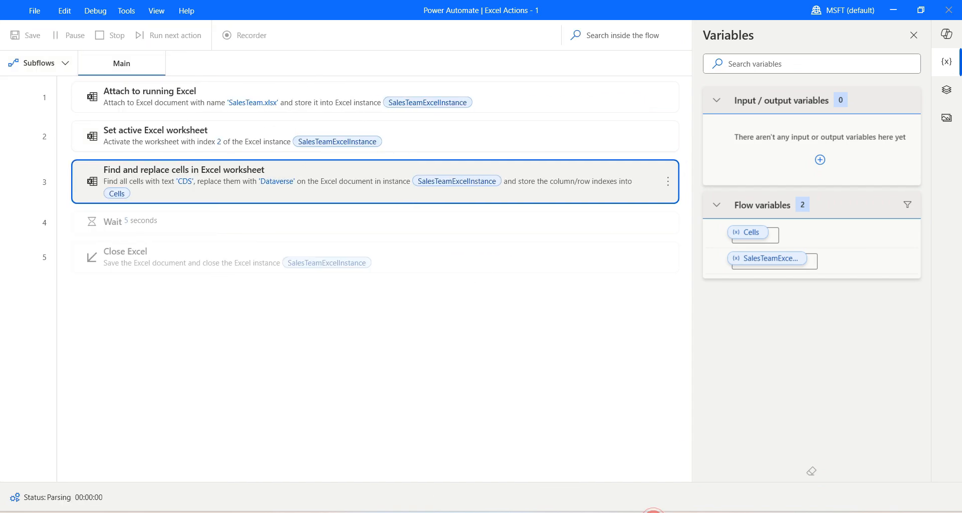
pyautogui.click(653, 512)
pyautogui.moveTo(344, 15); pyautogui.dragTo(629, 111)
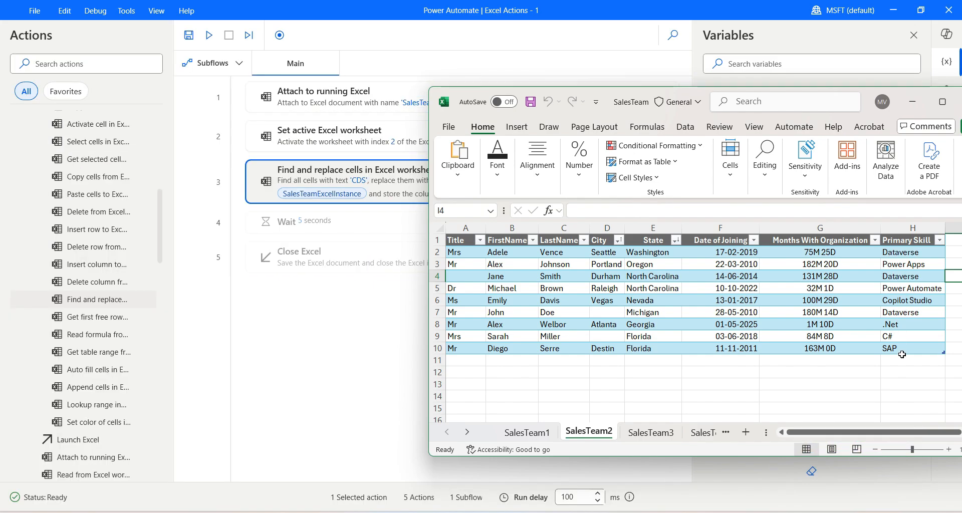
pyautogui.moveTo(868, 117); pyautogui.dragTo(742, 152)
pyautogui.click(786, 136)
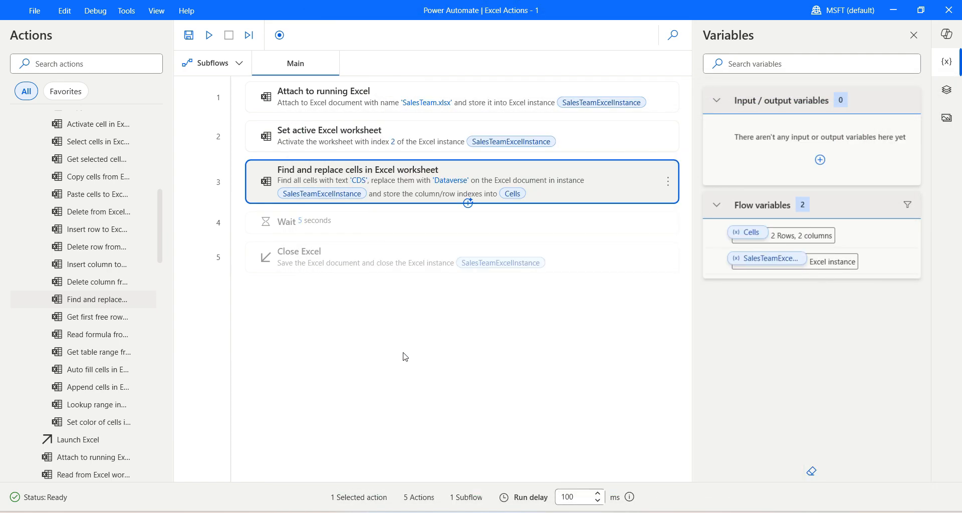